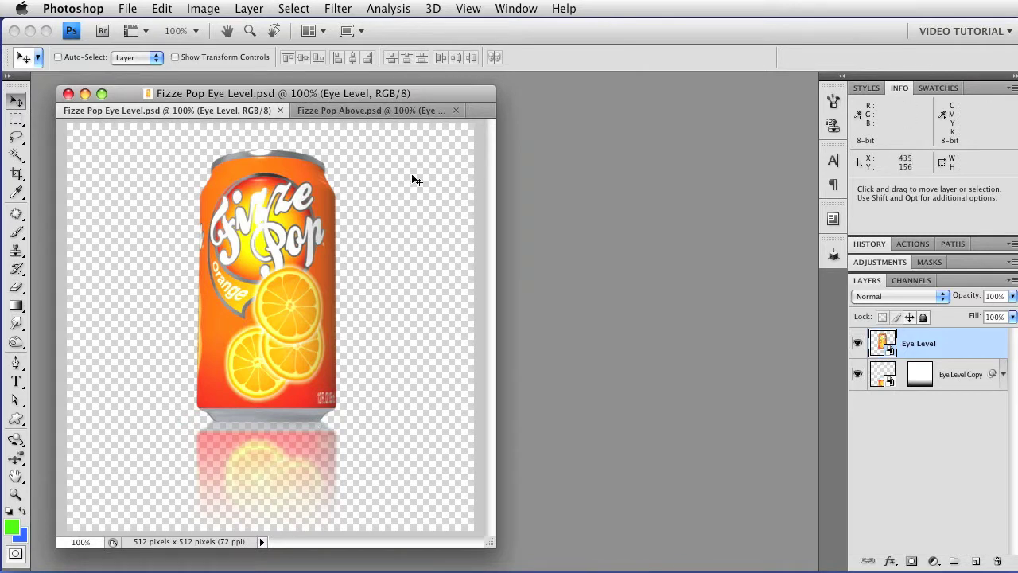
- Create a new 512 × 512 px, 72 ppi document with Transparent background contents
click(387, 110)
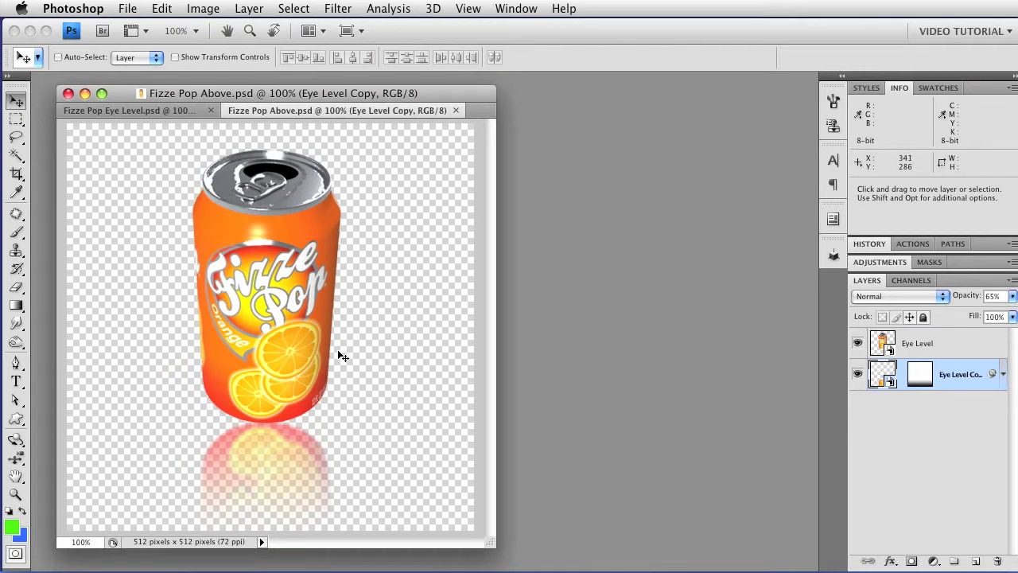
click(144, 111)
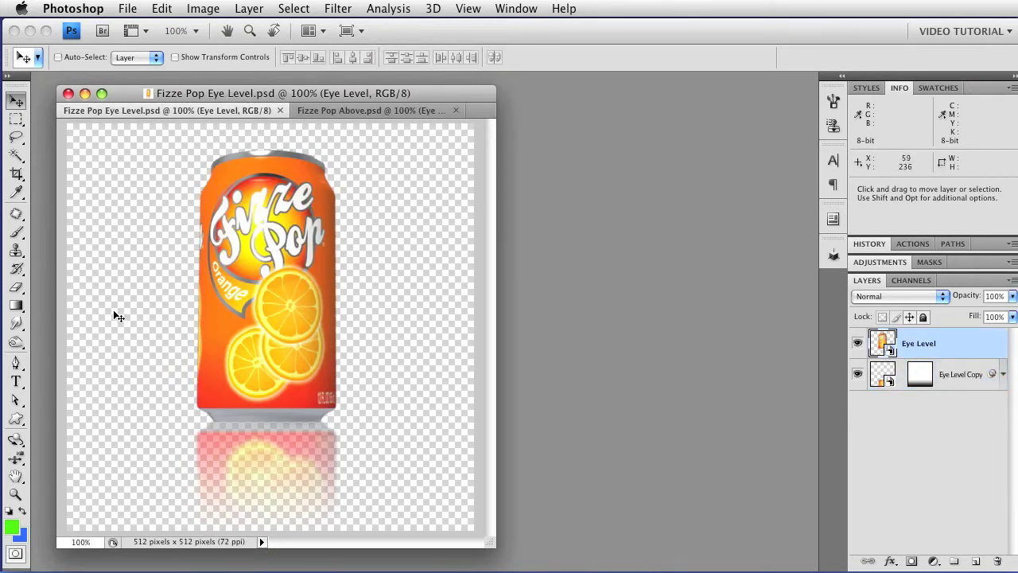
click(127, 9)
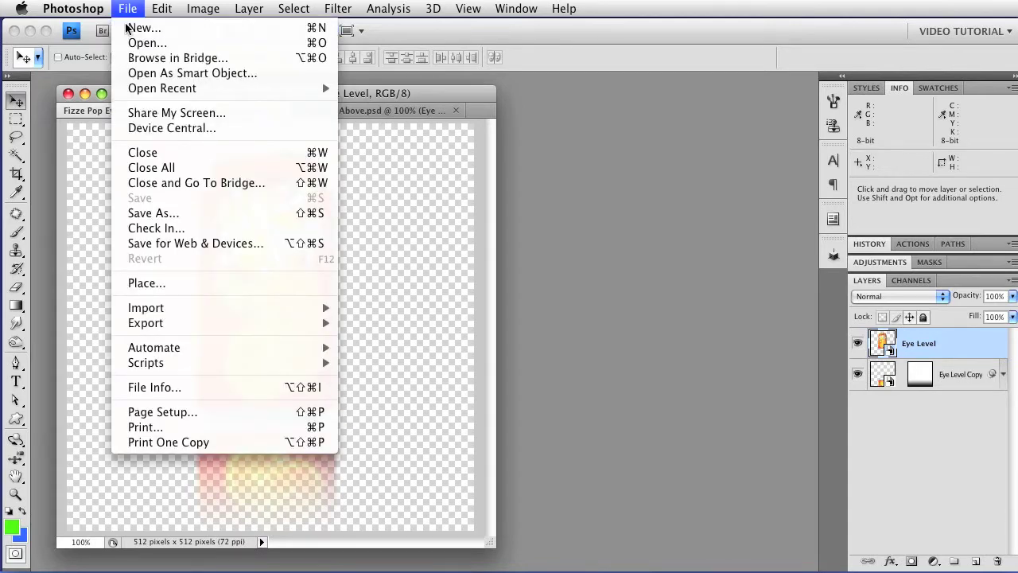
click(127, 29)
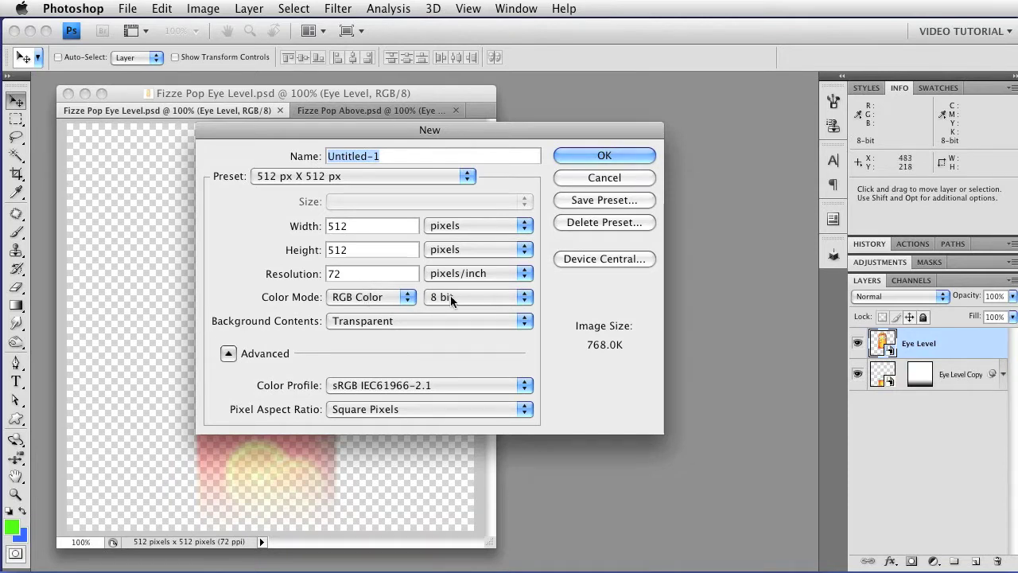
click(404, 322)
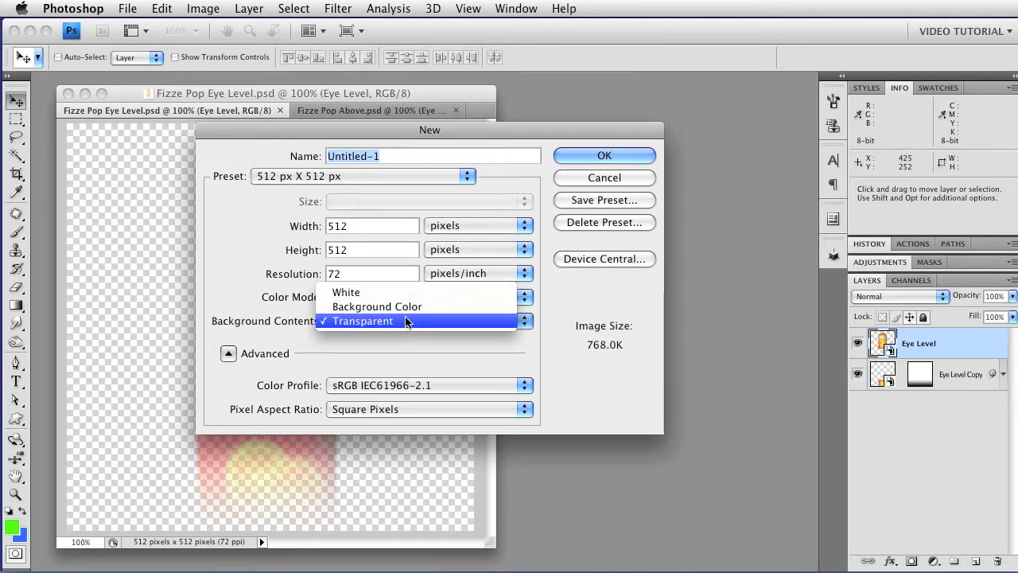
click(408, 323)
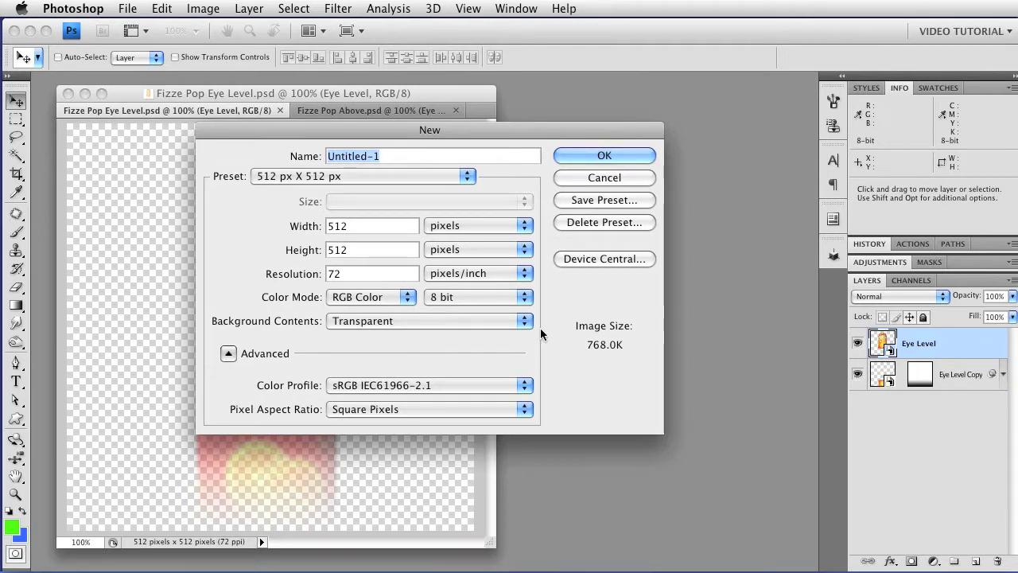
click(604, 156)
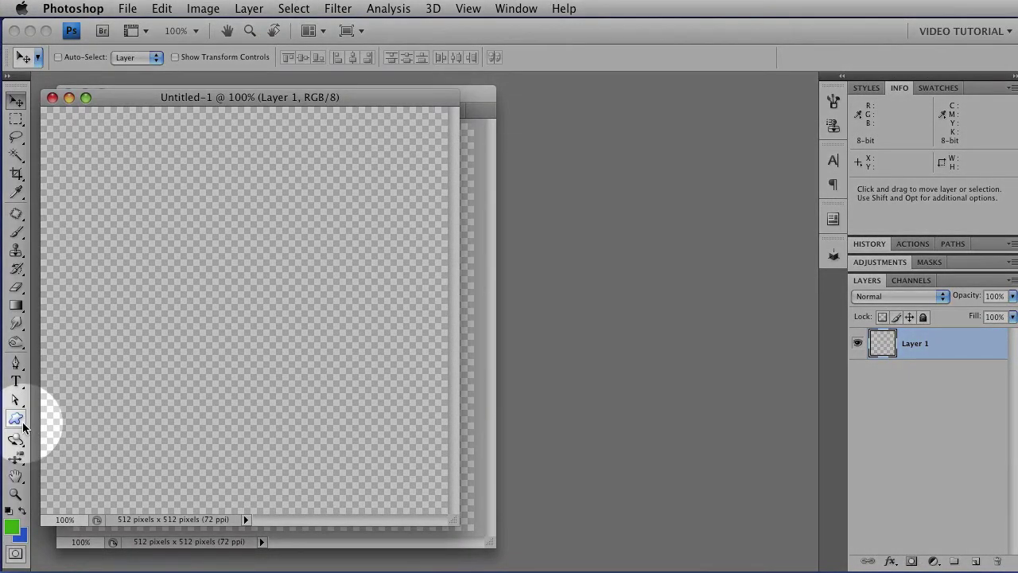
click(23, 427)
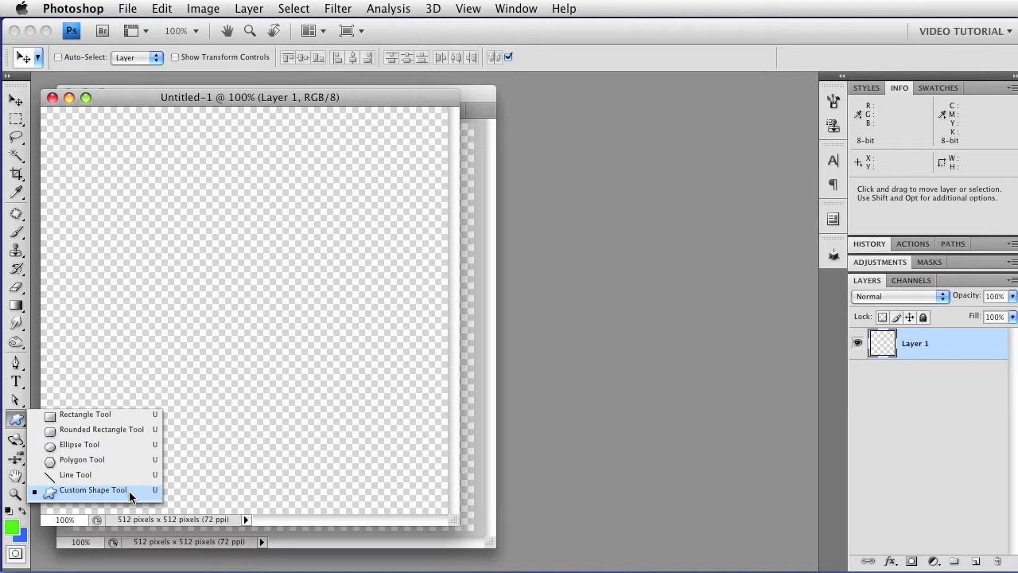
- Select the Custom Shape Tool and set it to Fixed Size, W 300 px by H 300 px
click(93, 490)
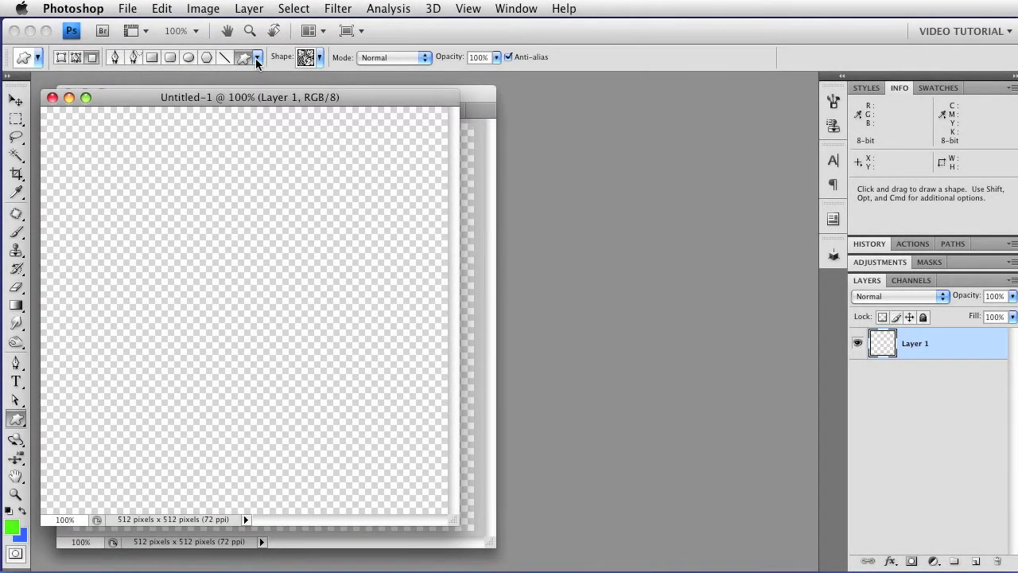
click(256, 58)
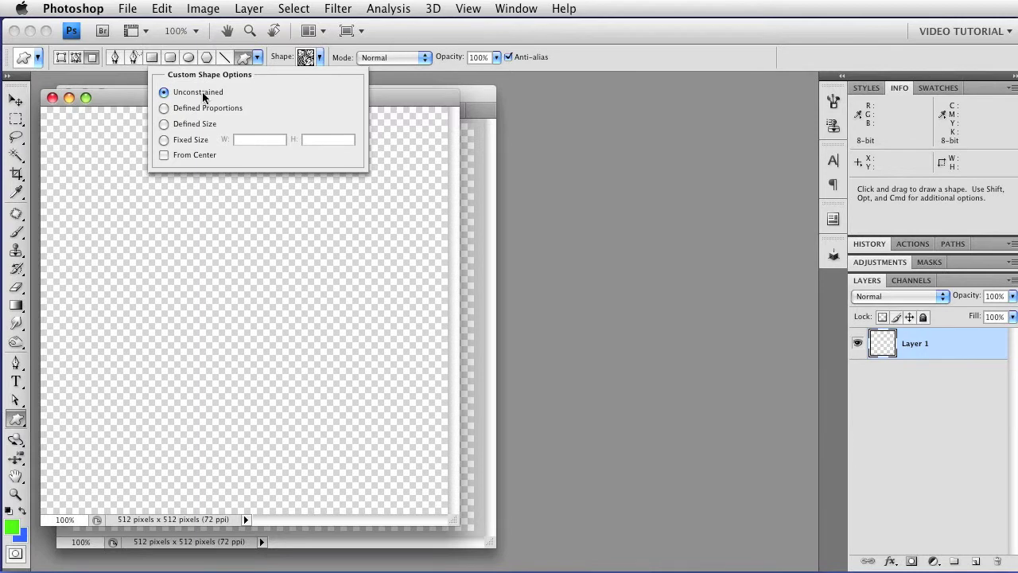
click(165, 141)
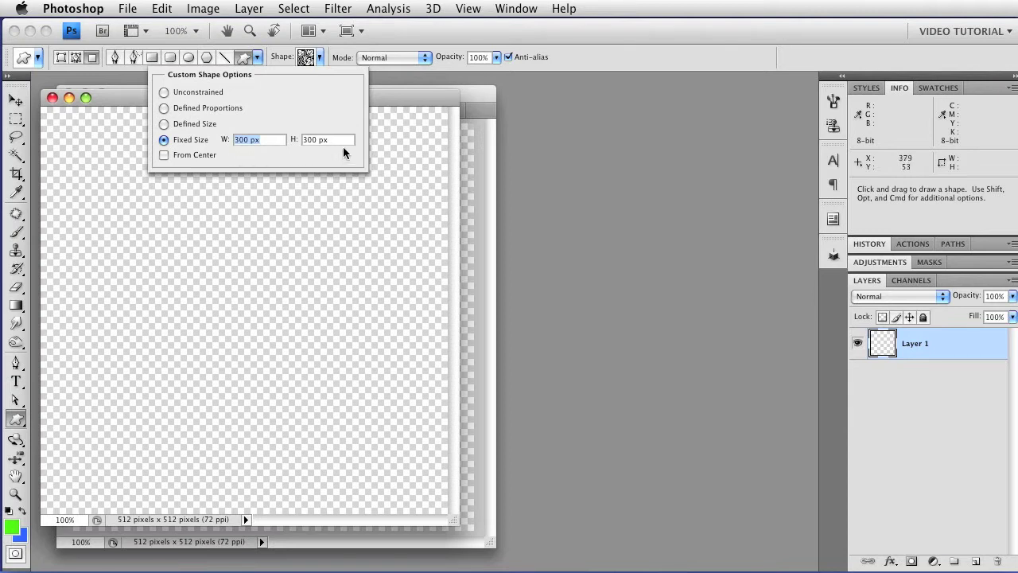
- Place the 300 px green ornamental leaf-and-knot shape on Layer 1 near the canvas top
click(405, 99)
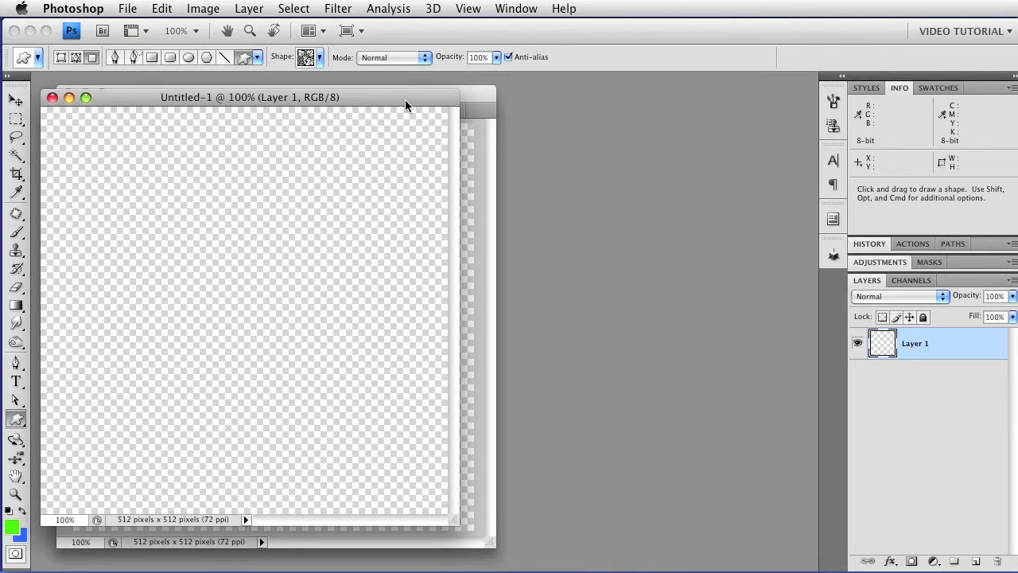
click(116, 146)
mouse_move(116, 146)
mouse_down()
mouse_move(136, 178)
mouse_move(83, 163)
mouse_move(118, 181)
mouse_move(123, 155)
mouse_up()
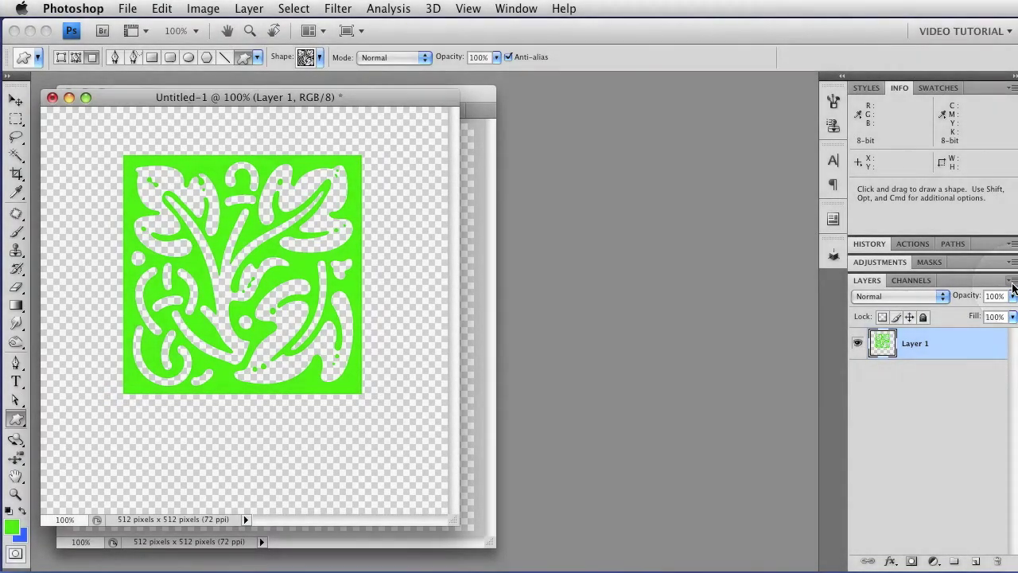
click(1011, 281)
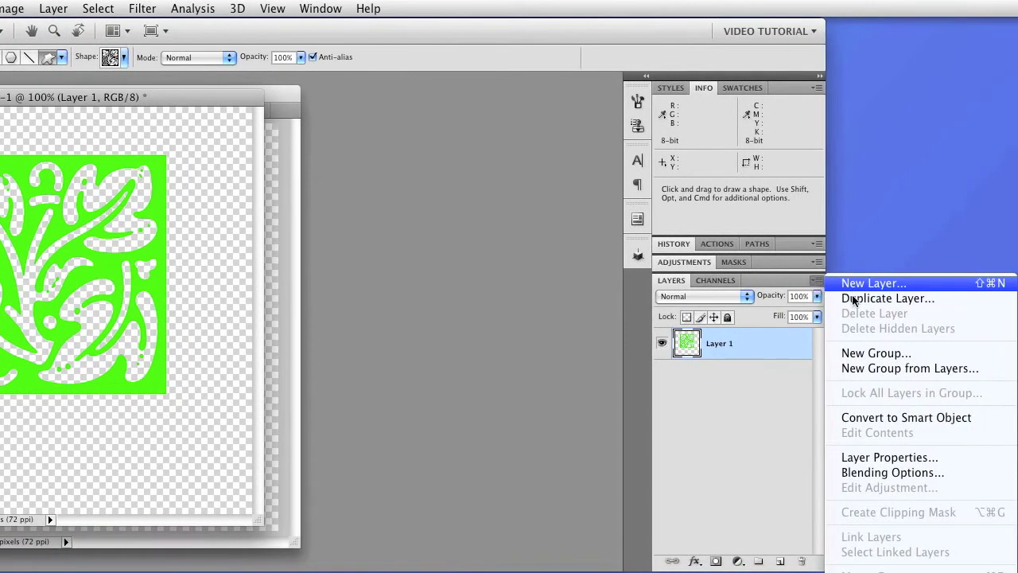
- Convert Layer 1 to a smart object and Option-drag it to make Layer 1 copy
click(932, 418)
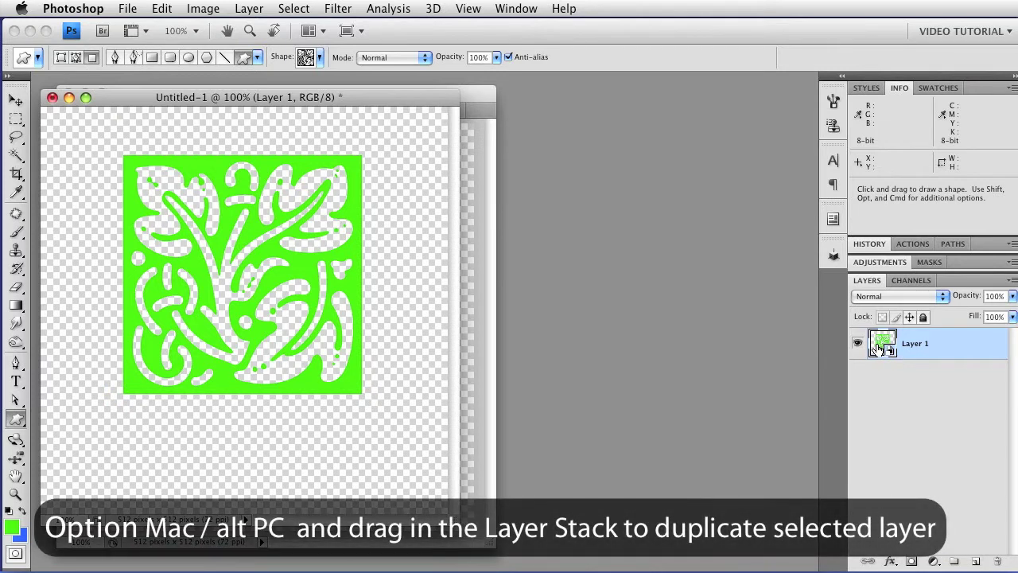
drag(878, 346, 878, 361)
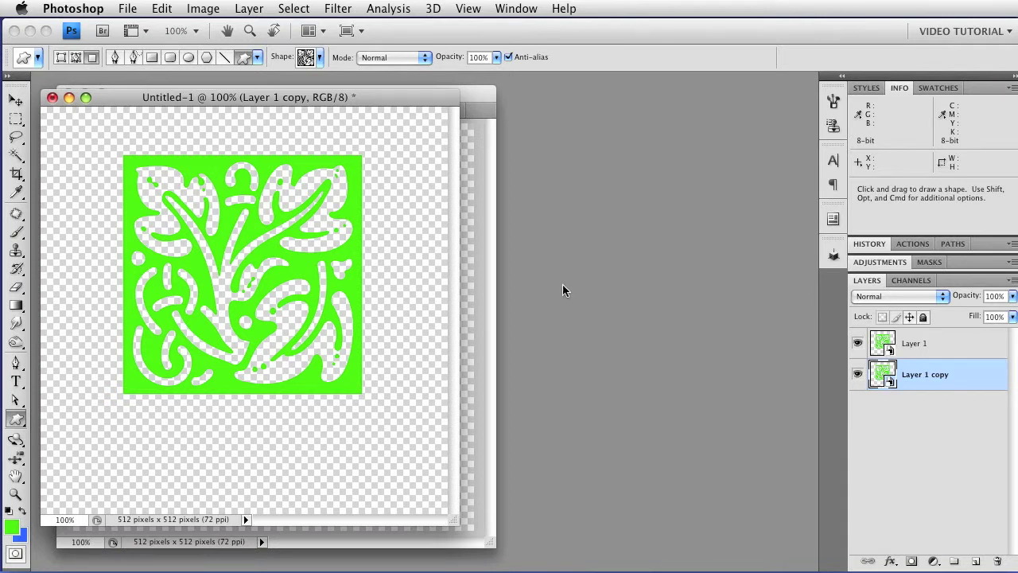
click(162, 9)
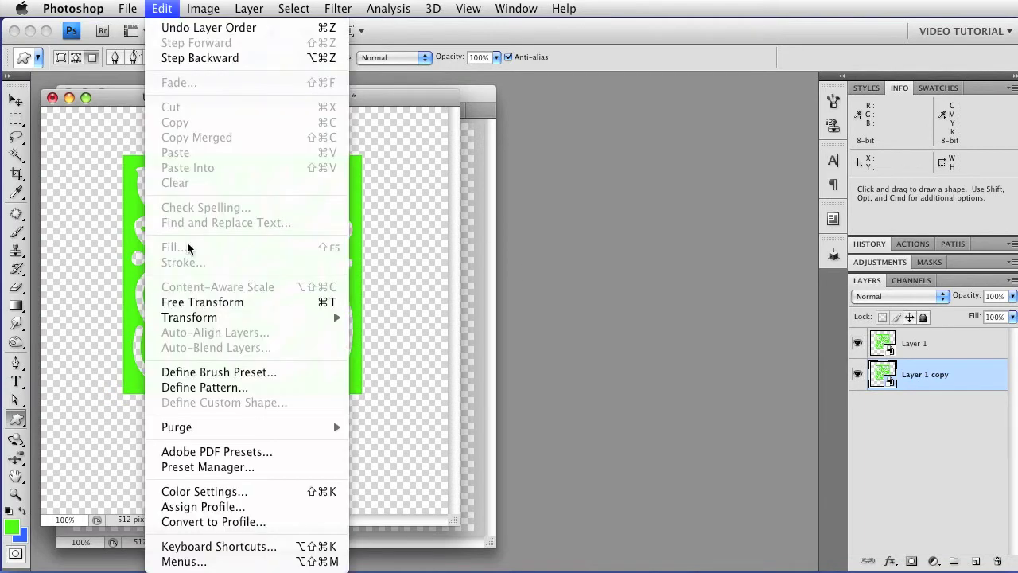
- Flip Layer 1 copy vertically and Shift-drag it about 300 px down below the original
mouse_move(246, 322)
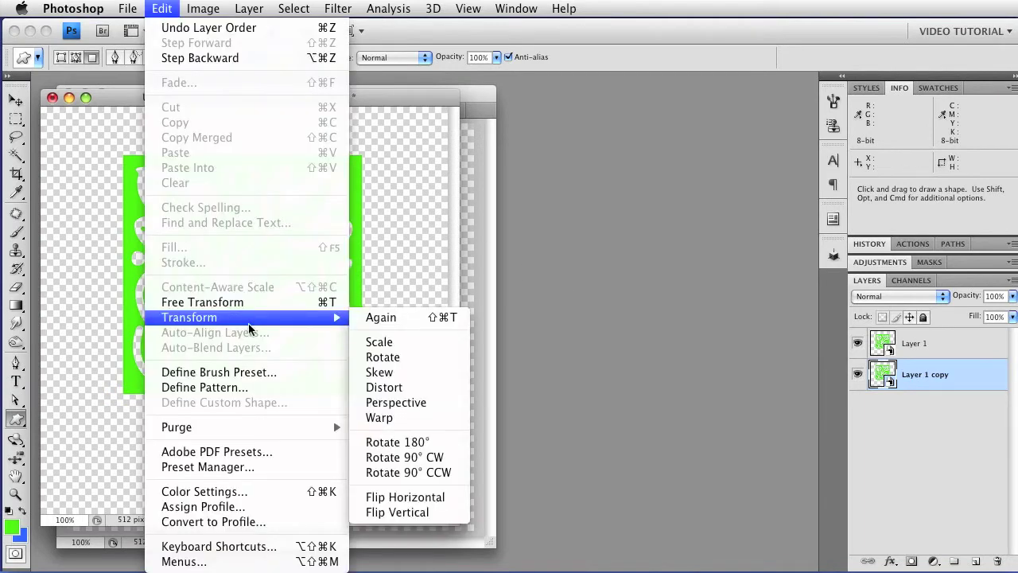
click(375, 515)
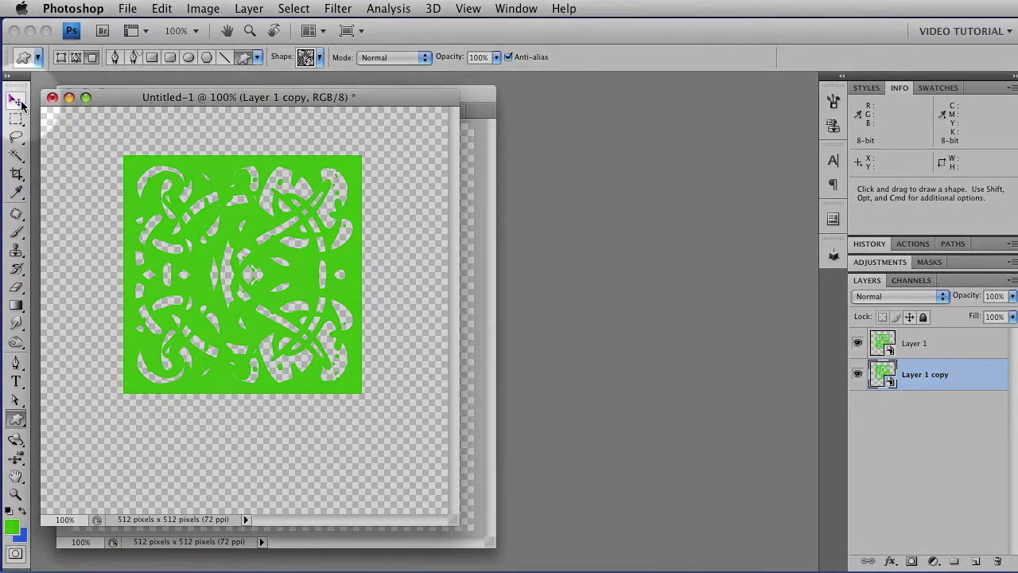
click(19, 103)
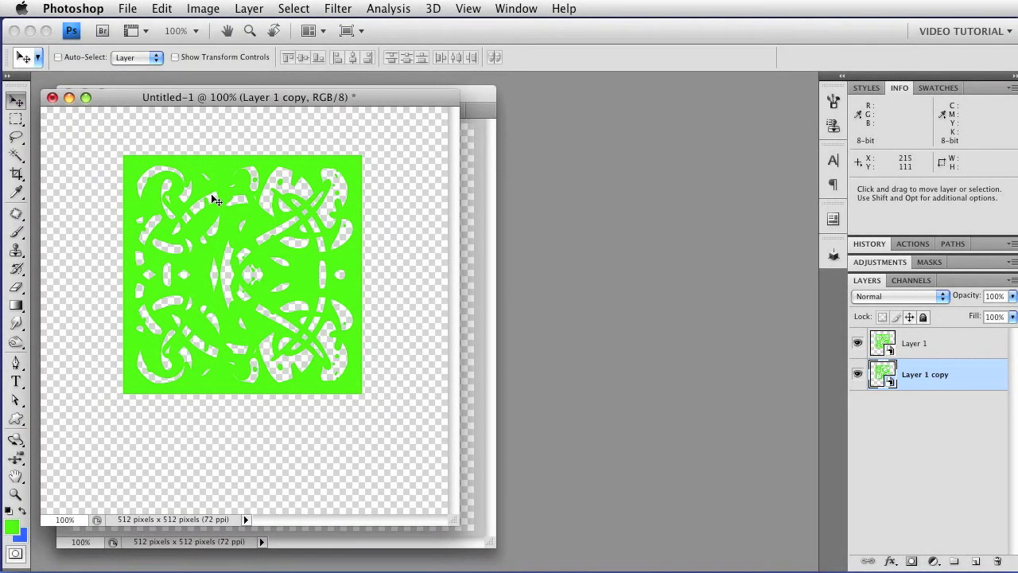
drag(211, 193, 193, 435)
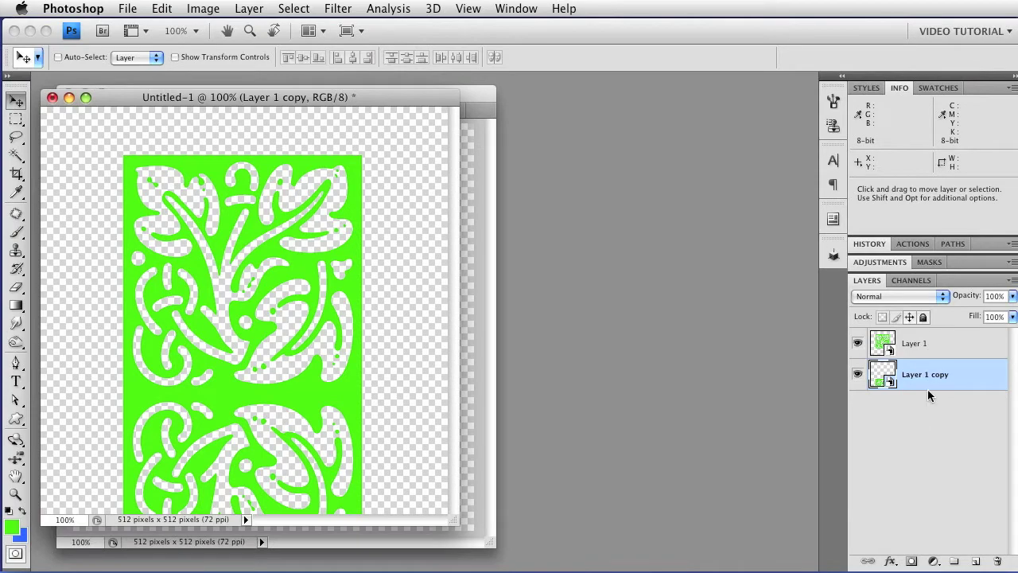
- Mask Layer 1 copy with an upward black-to-white gradient and set its opacity to 76%
click(911, 560)
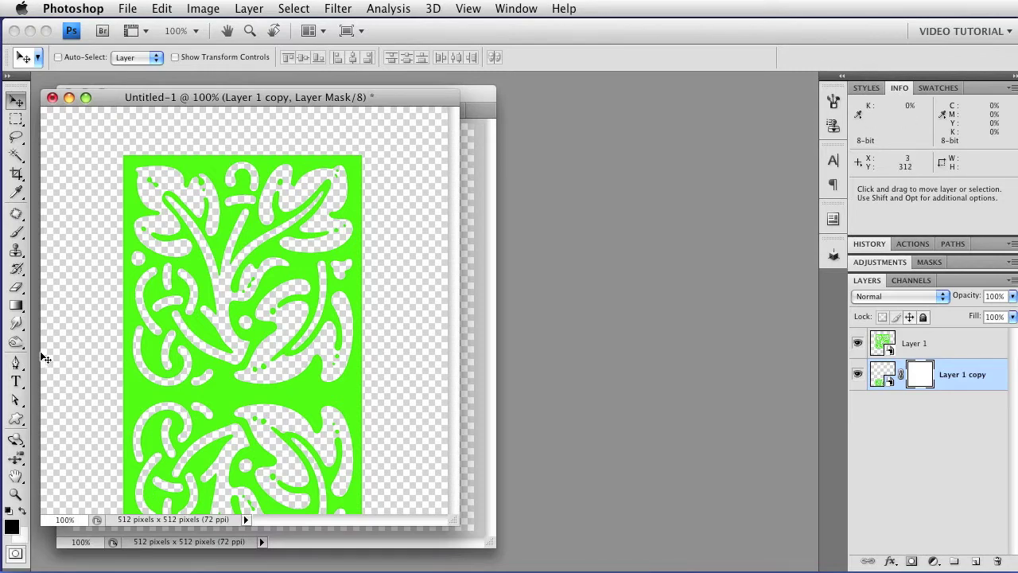
click(17, 307)
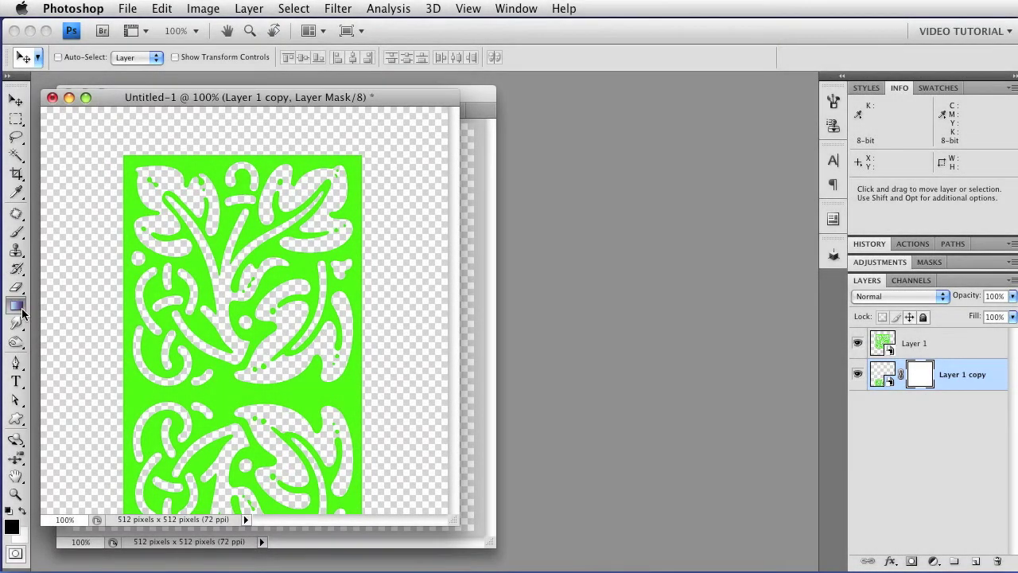
mouse_move(22, 312)
mouse_down()
mouse_move(59, 321)
mouse_move(83, 312)
mouse_up()
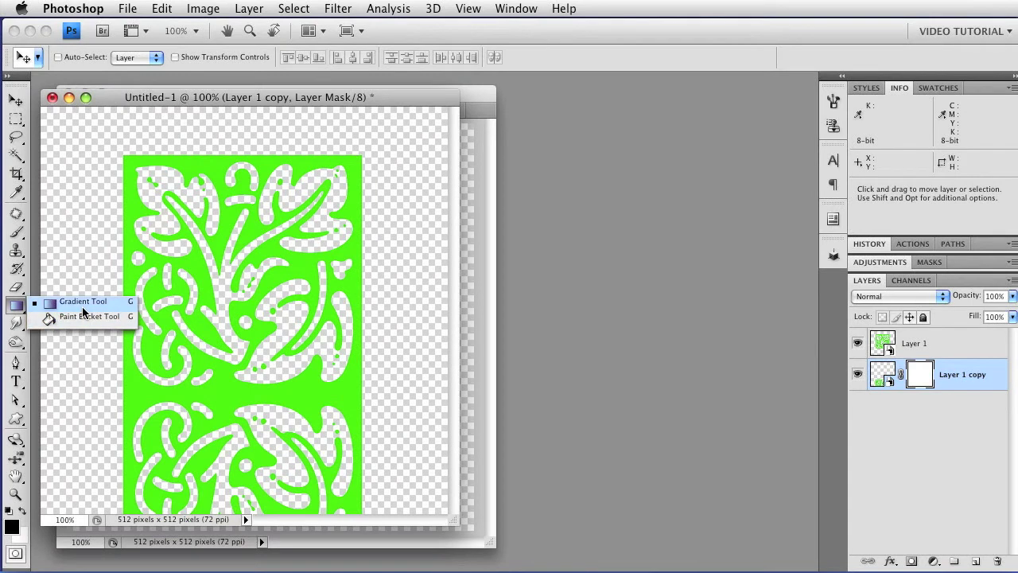
drag(83, 312, 83, 310)
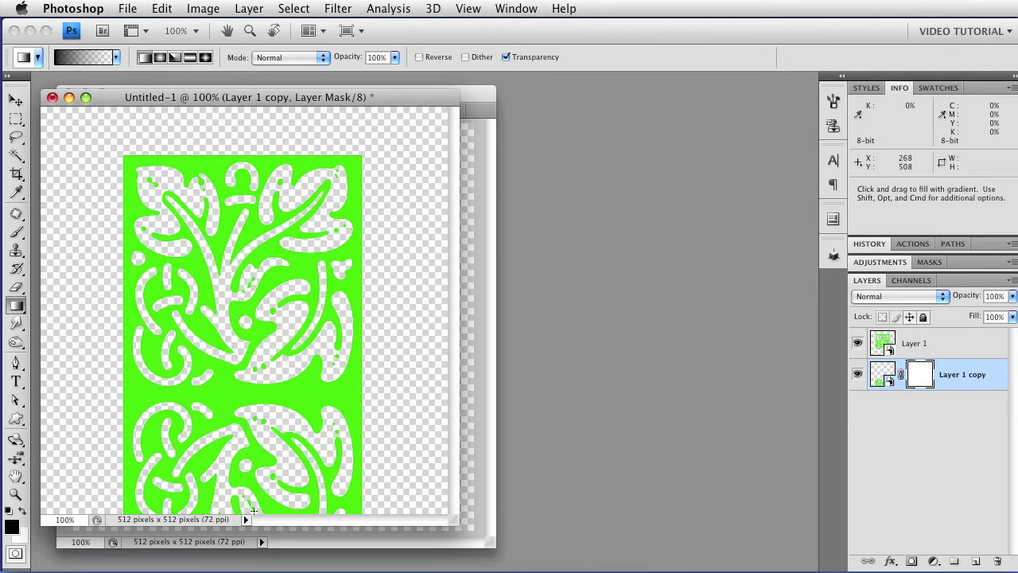
drag(253, 510, 250, 395)
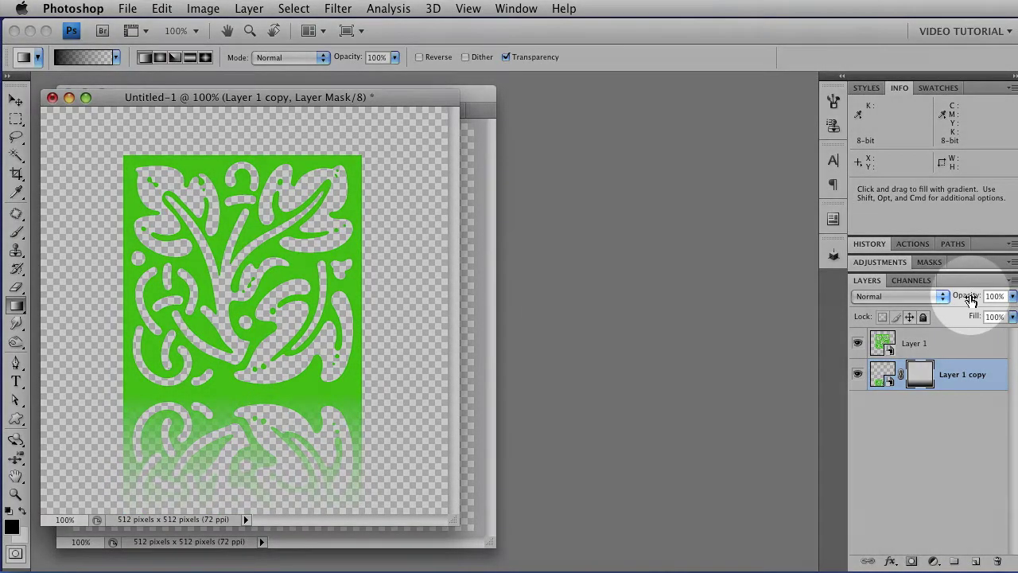
drag(970, 300, 946, 302)
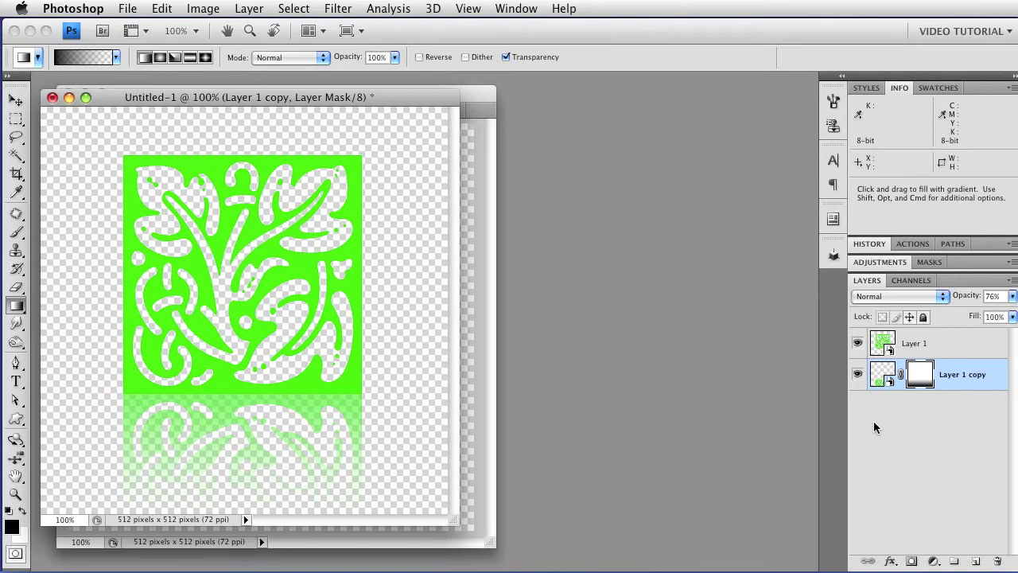
- Apply a Gaussian Blur of 1.5 pixels radius to Layer 1 copy as a smart filter
click(887, 382)
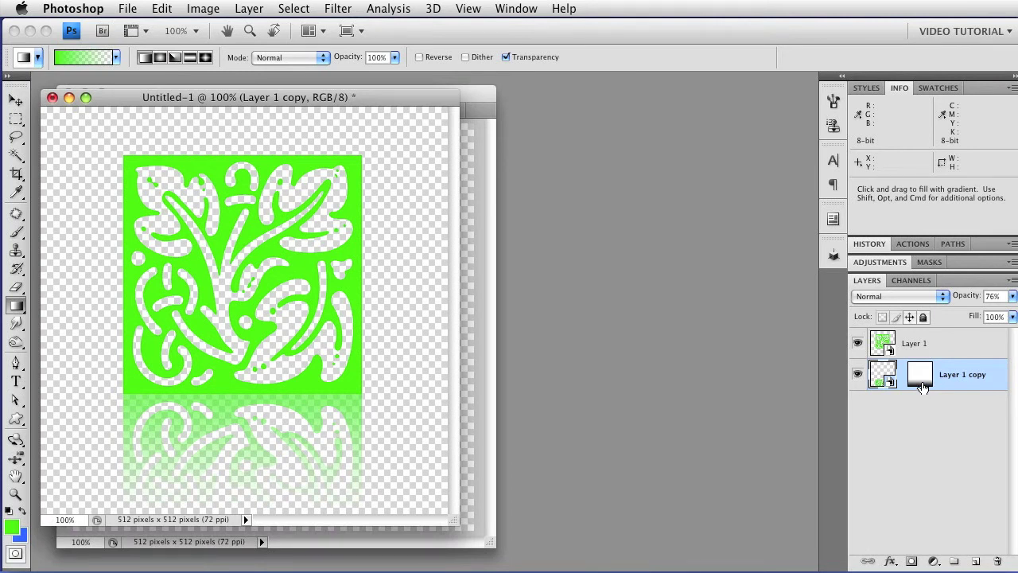
click(342, 9)
mouse_move(385, 149)
click(636, 207)
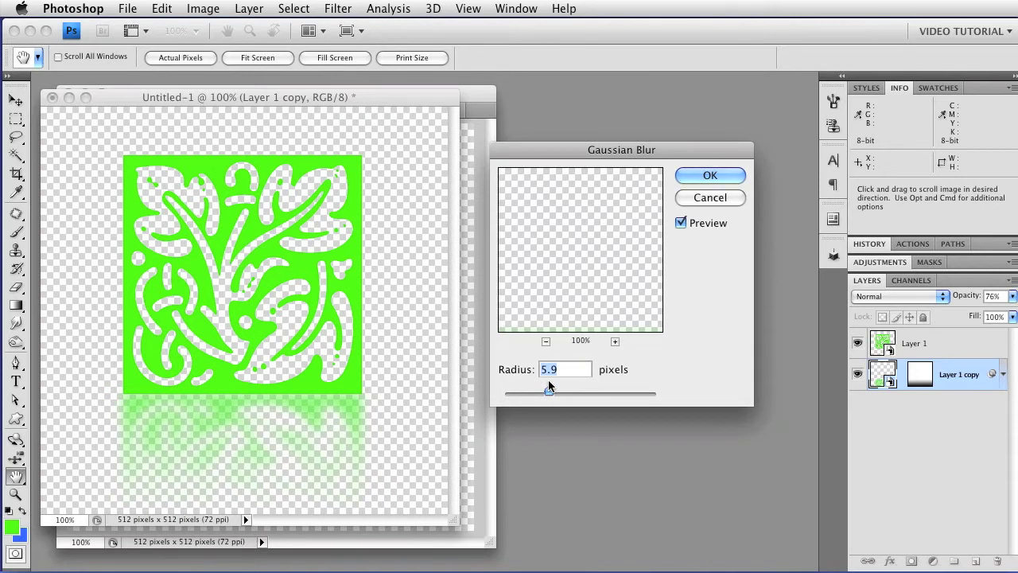
text(1.5)
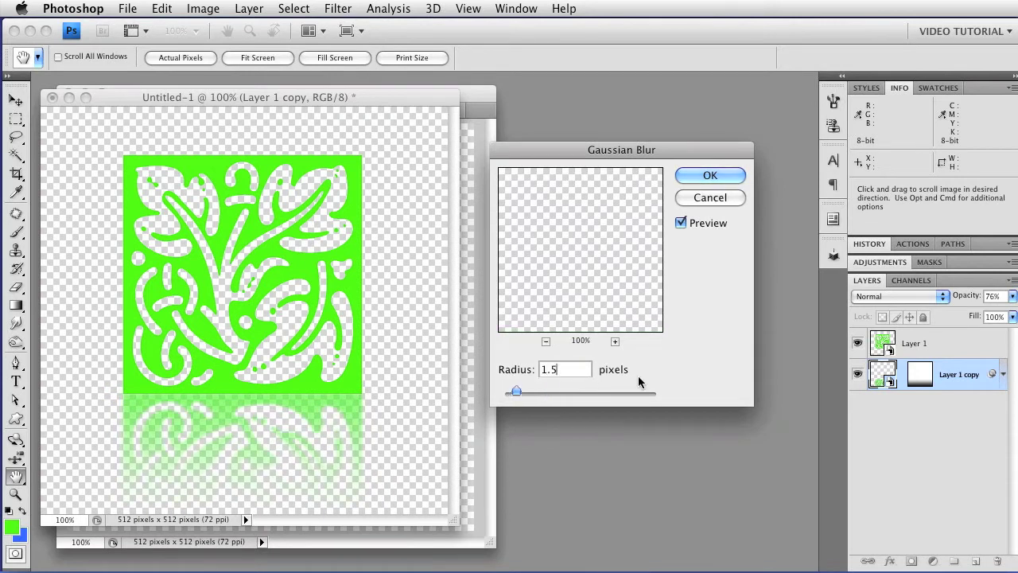
click(703, 174)
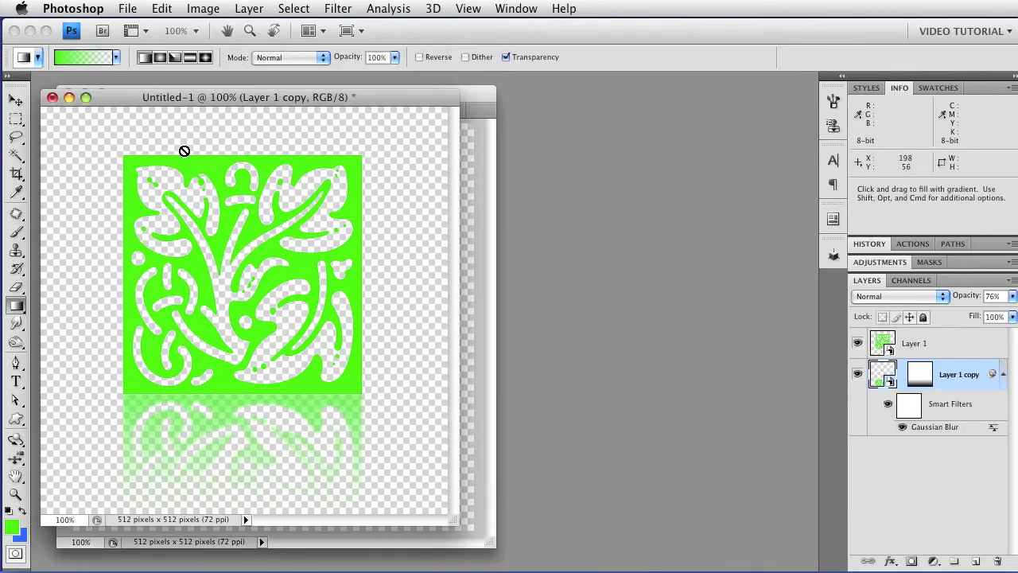
click(16, 100)
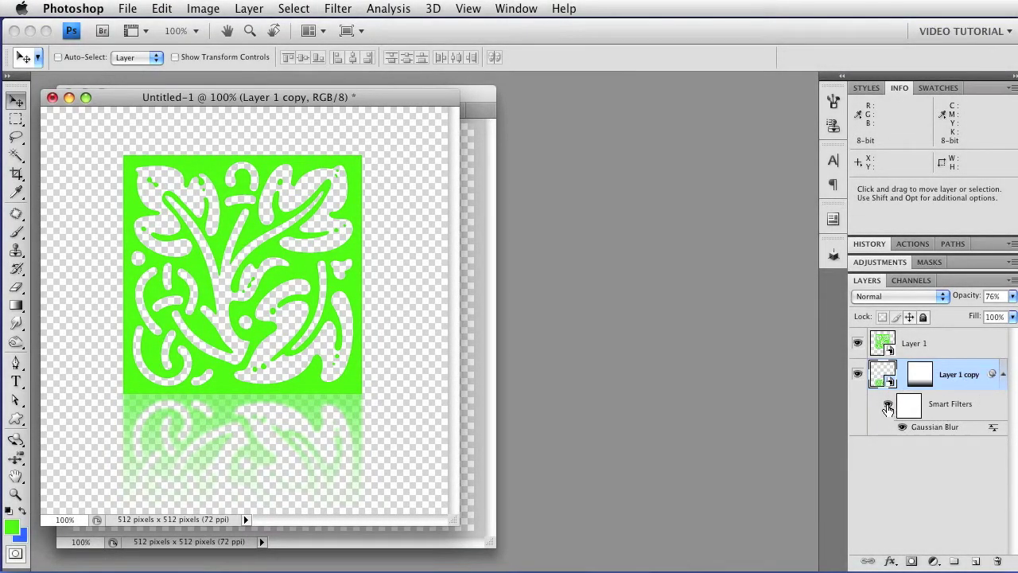
click(887, 405)
click(887, 406)
double_click(915, 428)
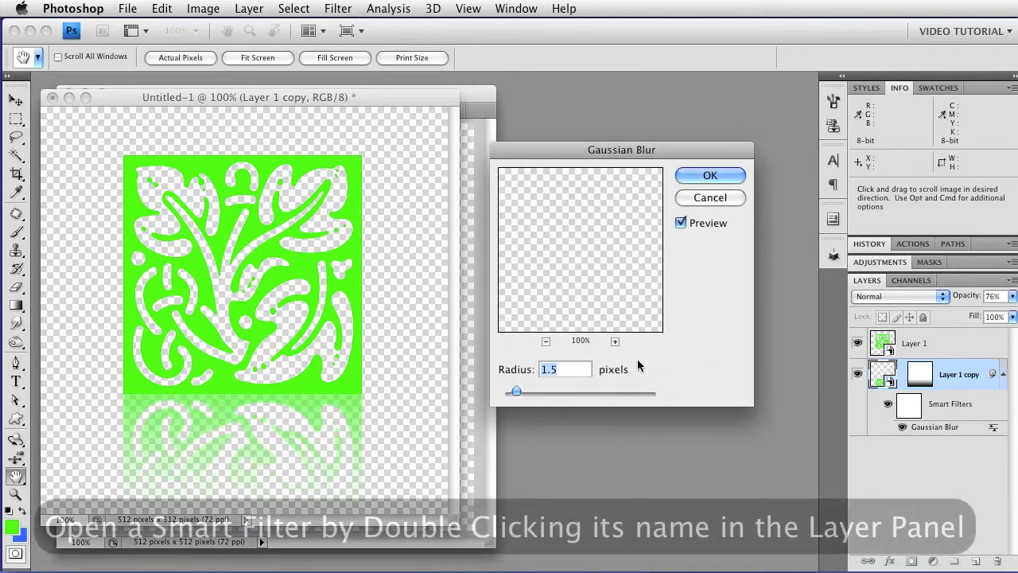
drag(512, 391, 580, 398)
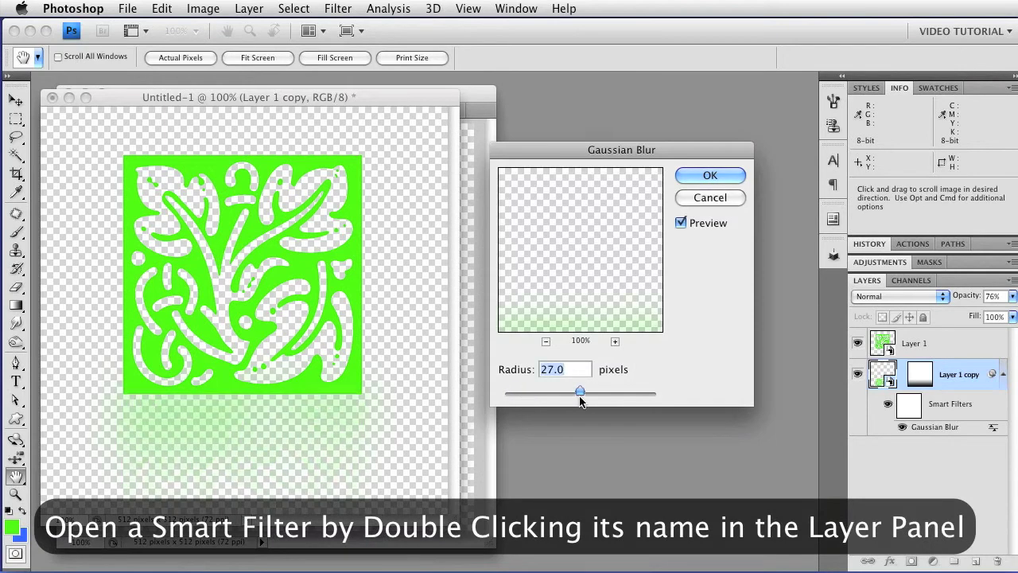
click(683, 199)
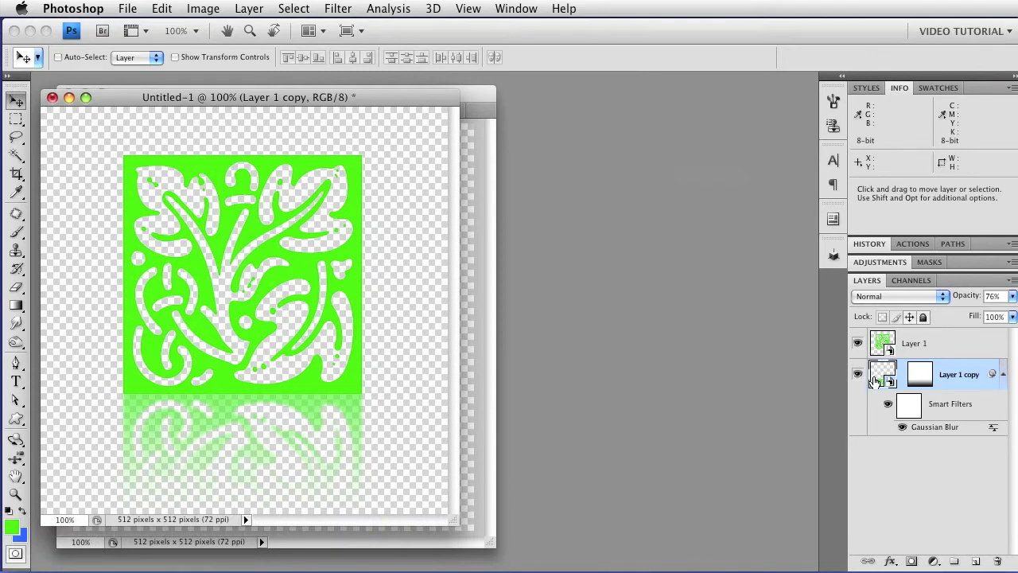
drag(878, 381, 882, 350)
- Open Layer 1's contents as Layer 1.psb, move its window aside, and hide Layer 1
double_click(883, 348)
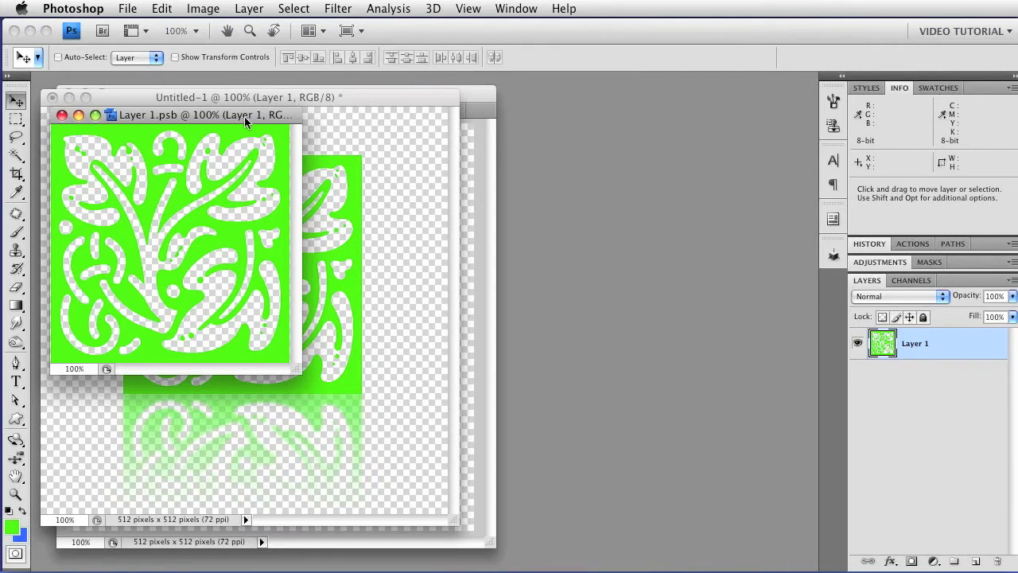
drag(235, 114, 660, 230)
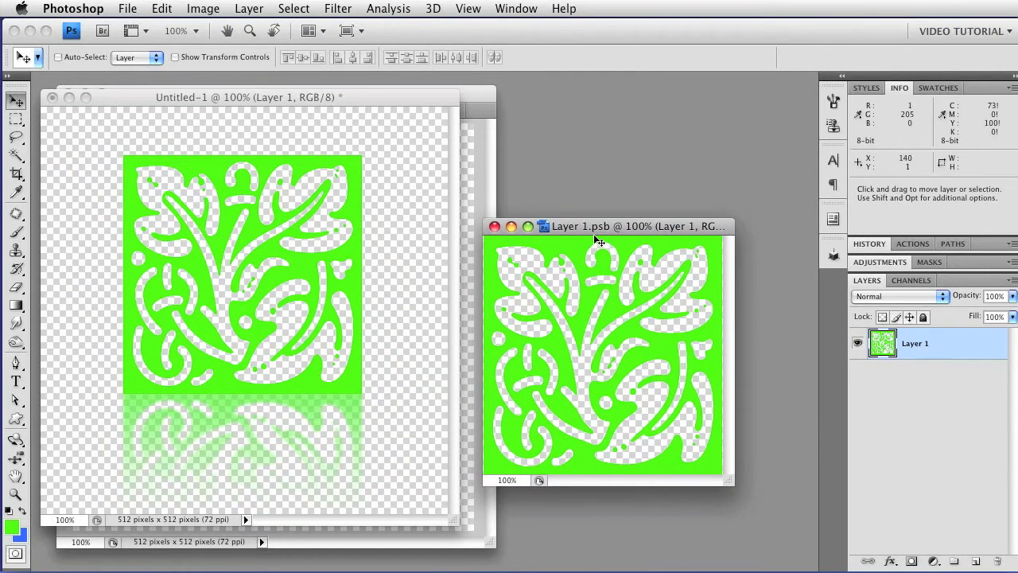
drag(667, 228, 686, 233)
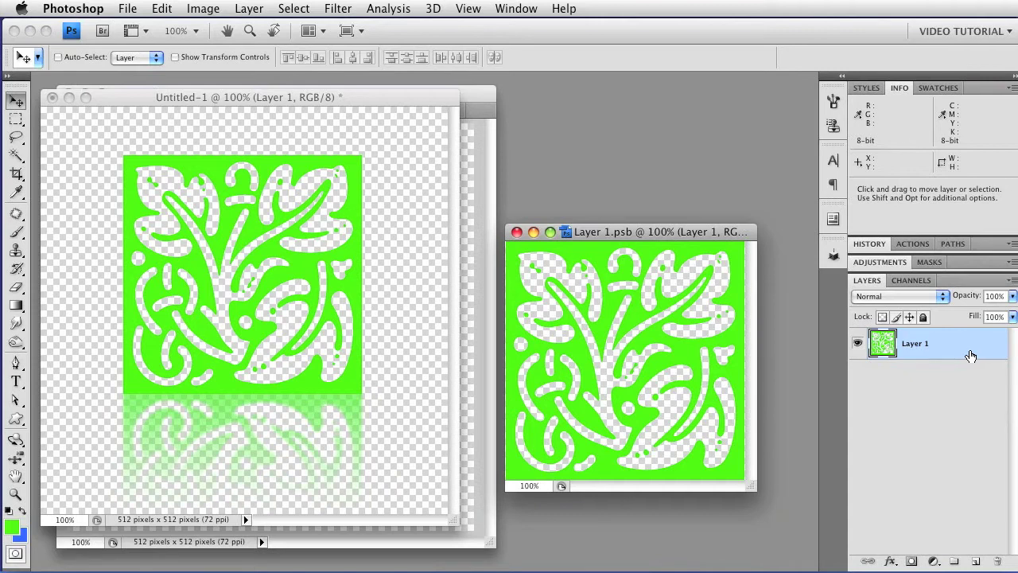
click(858, 343)
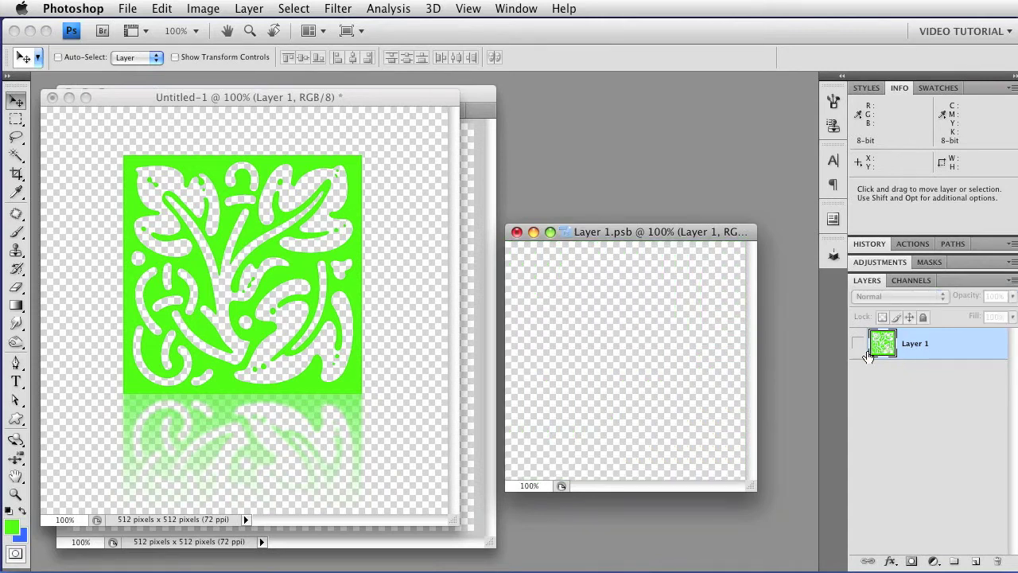
- Draw a blue four-petal flourish on a new layer in Layer 1.psb, then save and close it
click(975, 561)
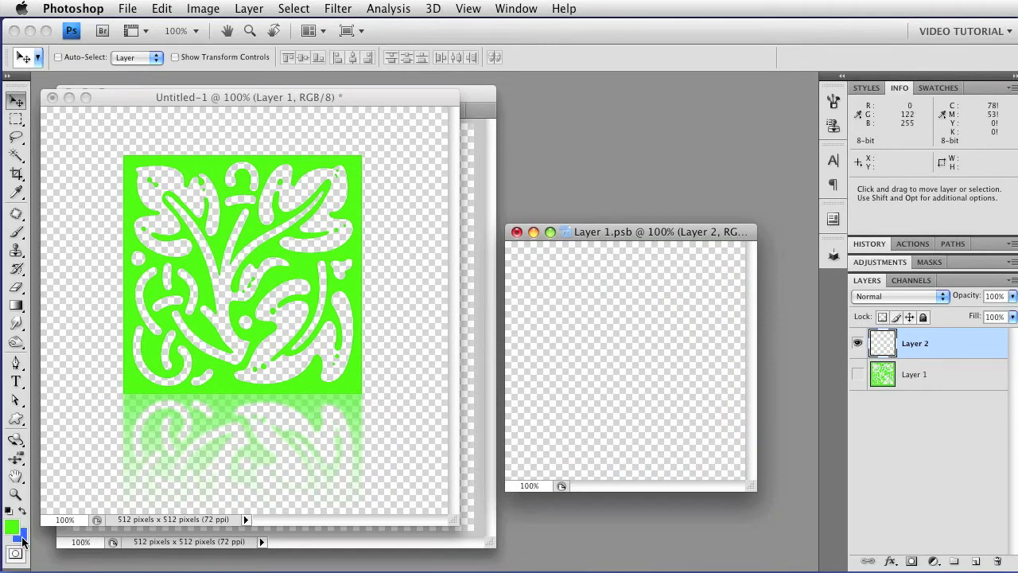
key(x)
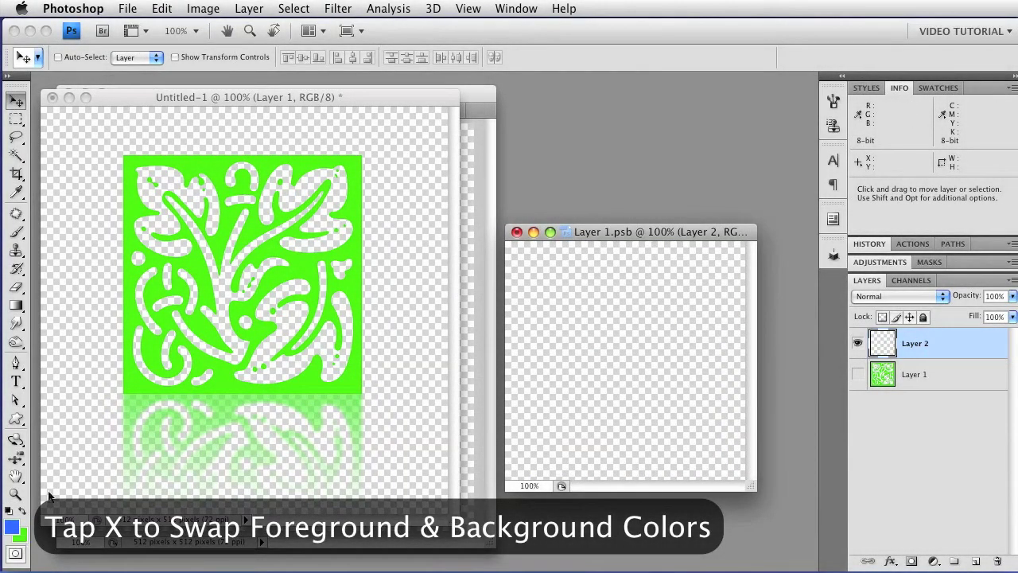
click(20, 419)
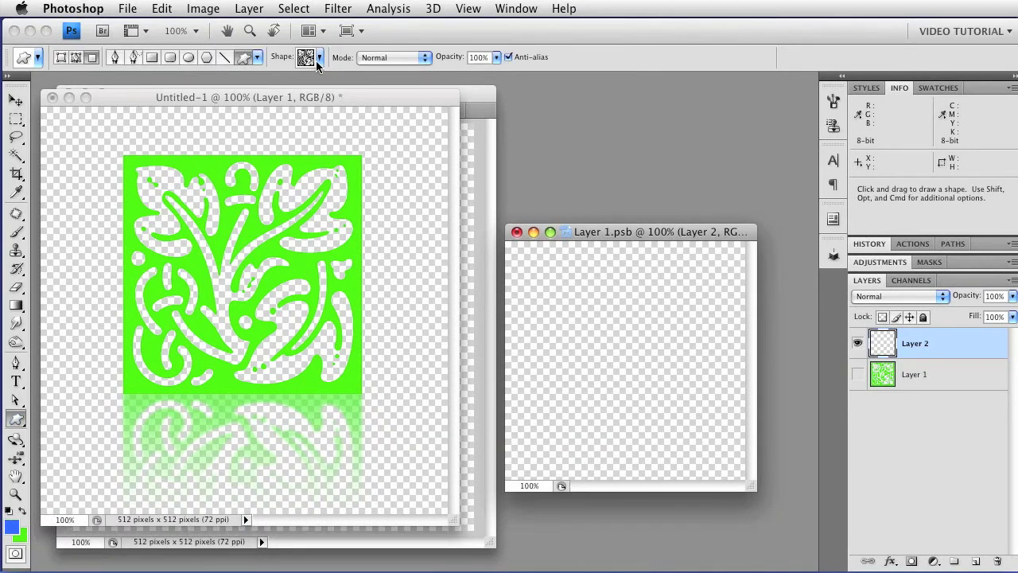
click(317, 60)
click(384, 464)
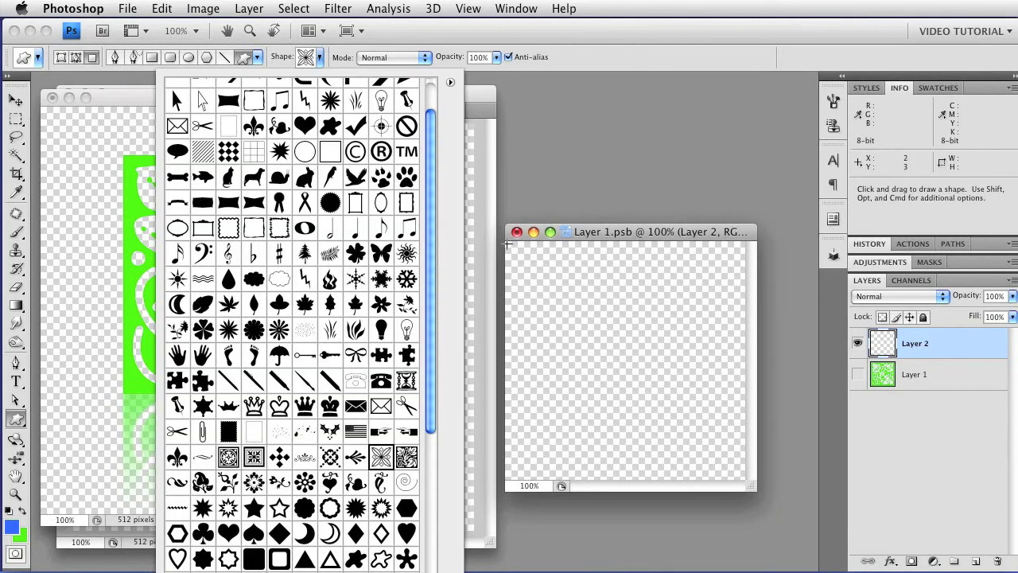
key(Return)
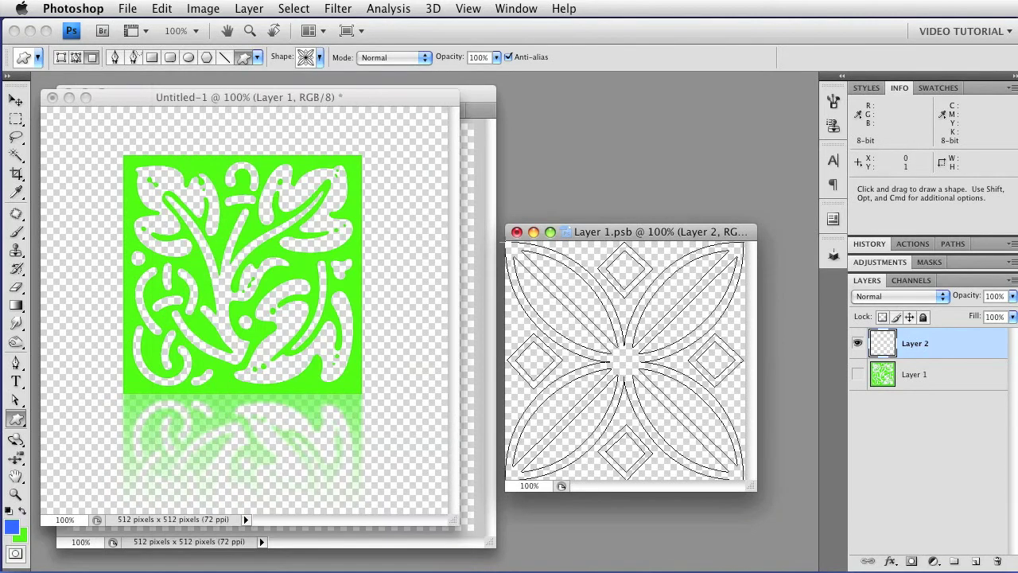
drag(506, 243, 743, 479)
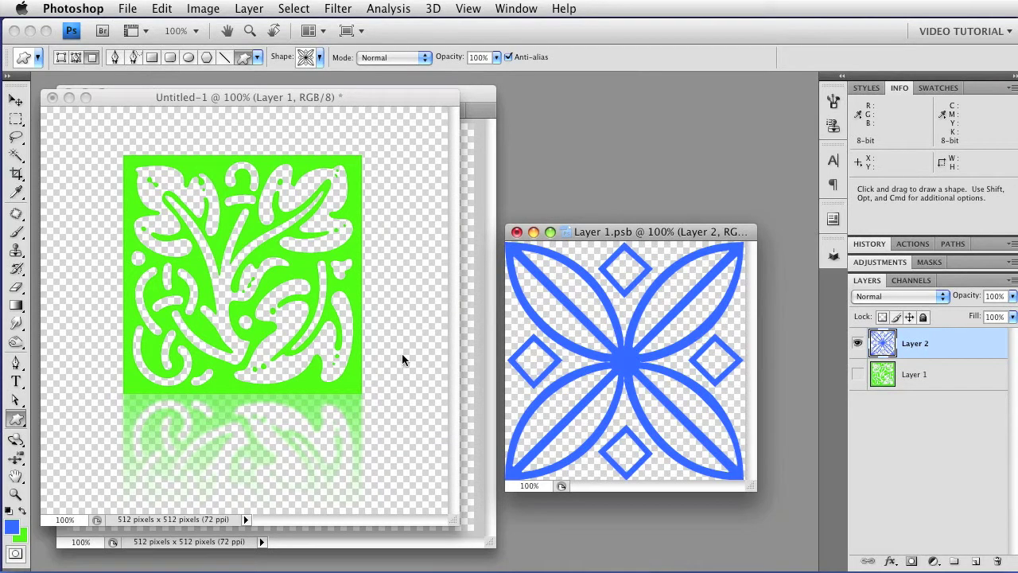
key(super+s)
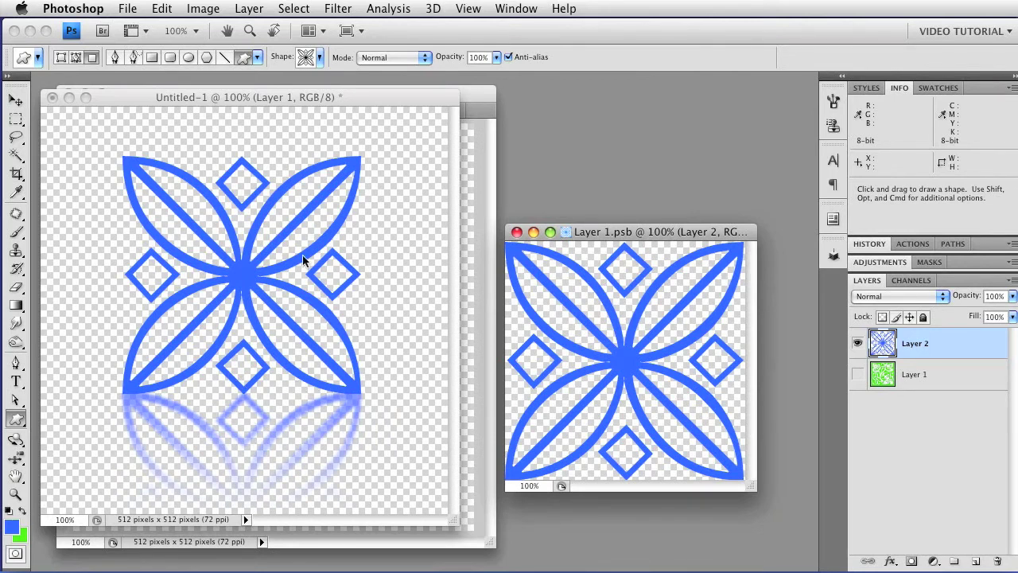
click(516, 232)
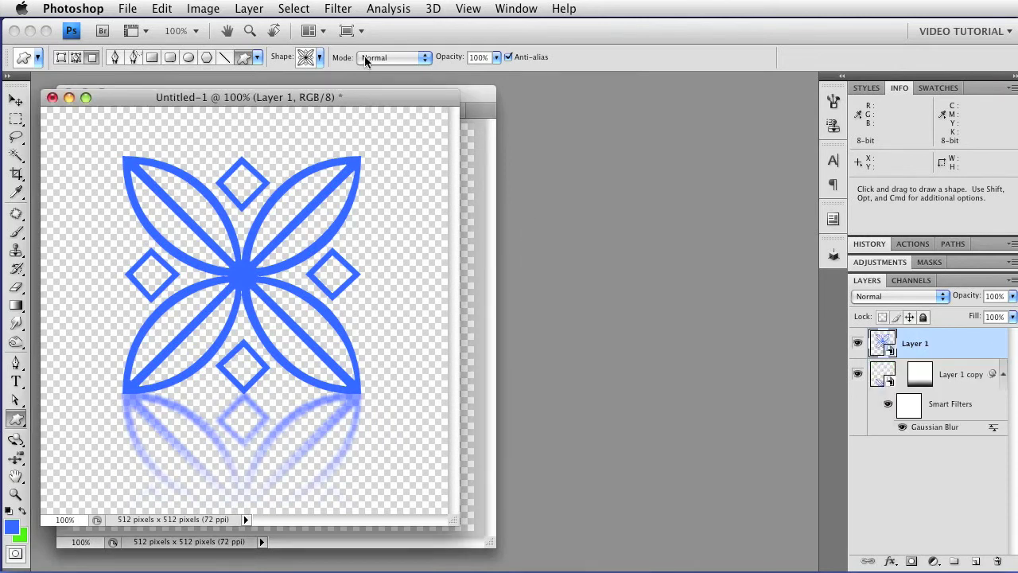
- Replace the smart object's contents with Pretty Shape.psd via Layer > Smart Objects
click(249, 8)
mouse_move(302, 249)
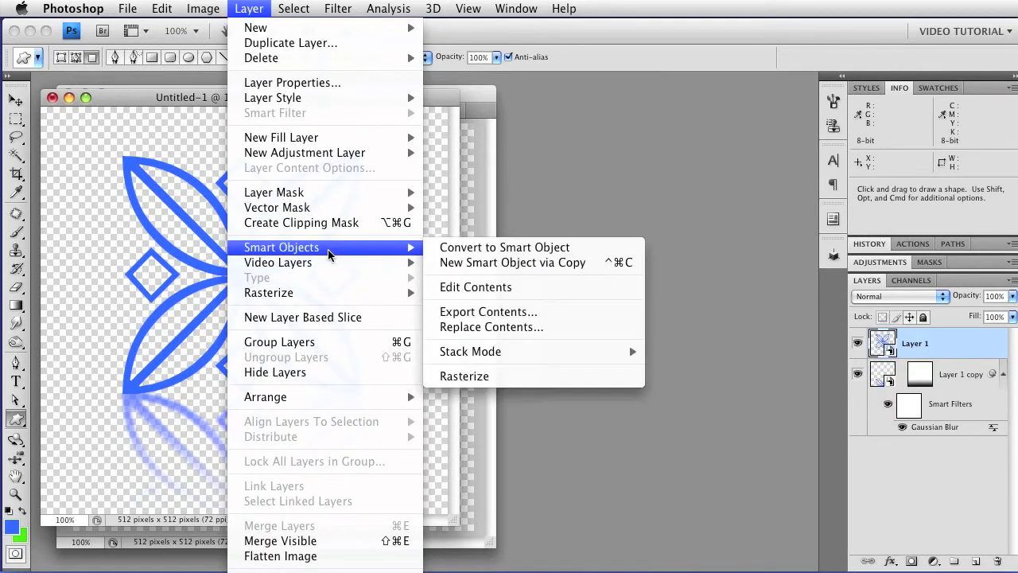
click(507, 336)
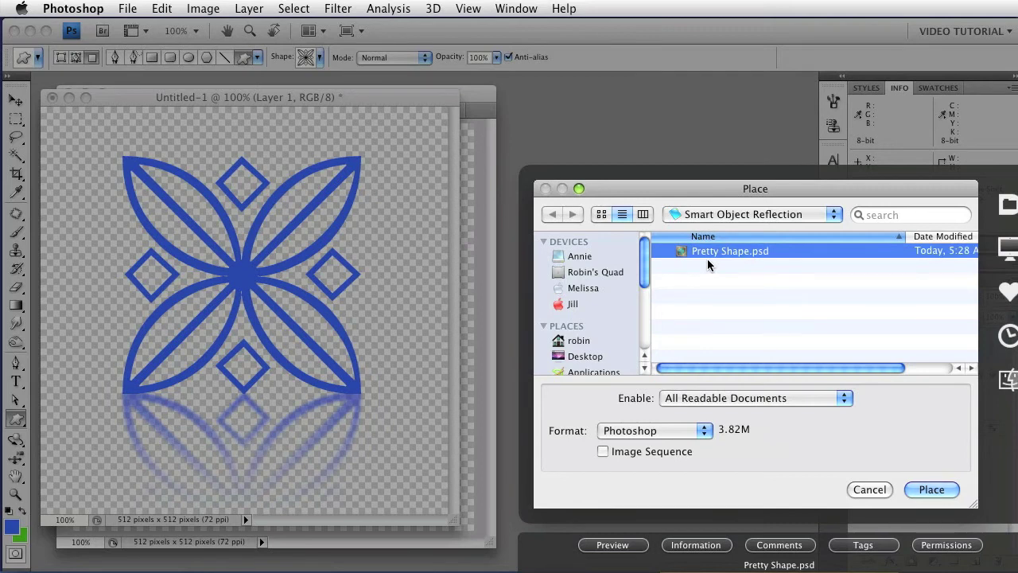
click(931, 489)
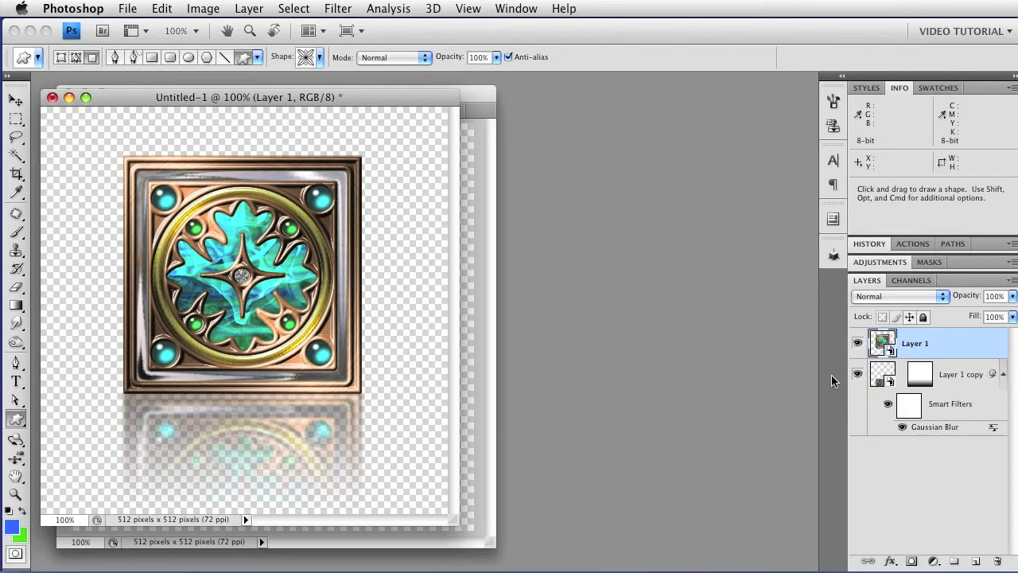
- Open the ornate tile smart object as Pretty Shape and place its window beside the main canvas
double_click(881, 345)
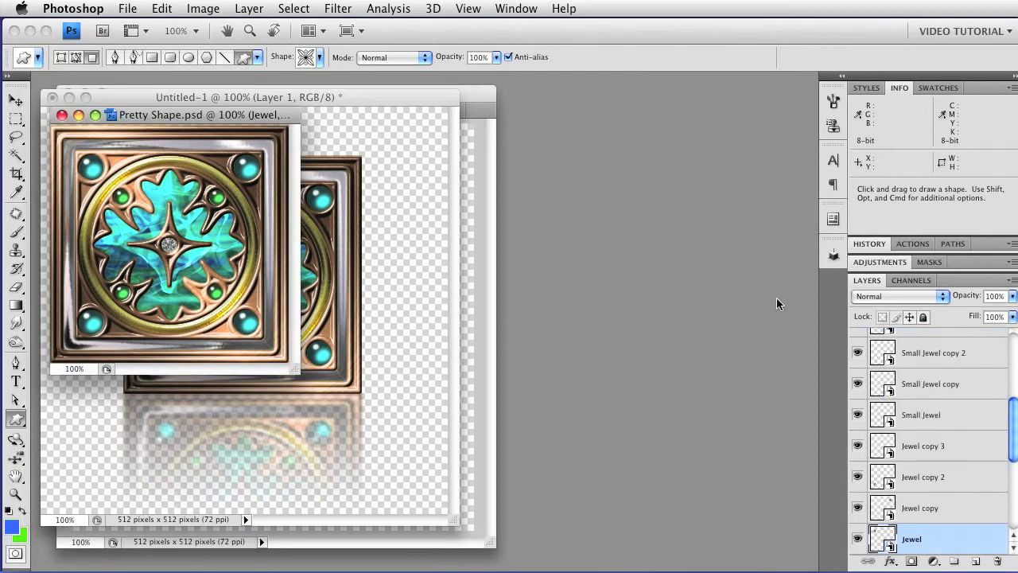
mouse_move(252, 118)
mouse_down()
mouse_move(669, 204)
mouse_move(694, 196)
mouse_up()
scroll(913, 463, up, 4)
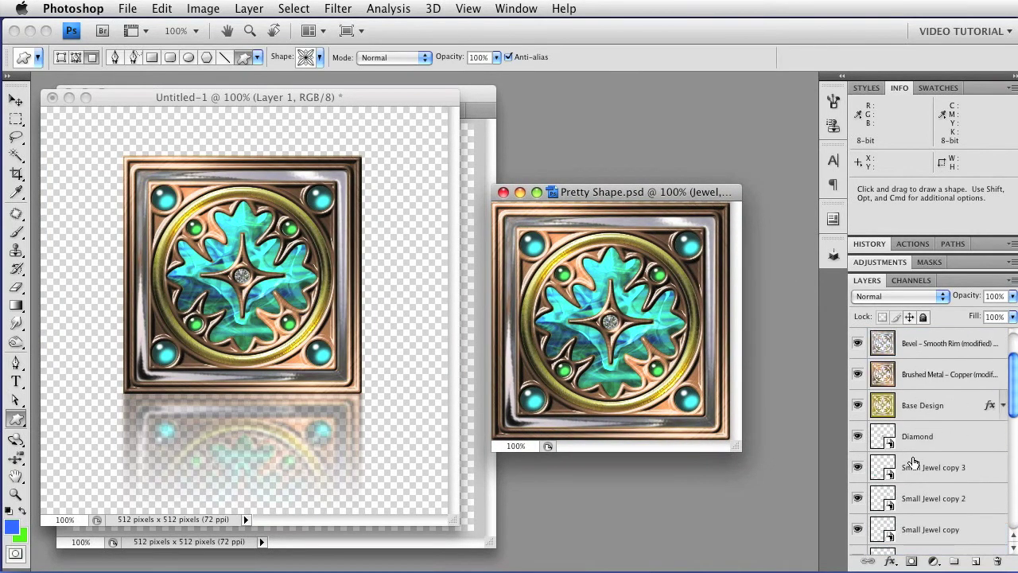
scroll(913, 463, down, 10)
scroll(913, 463, up, 5)
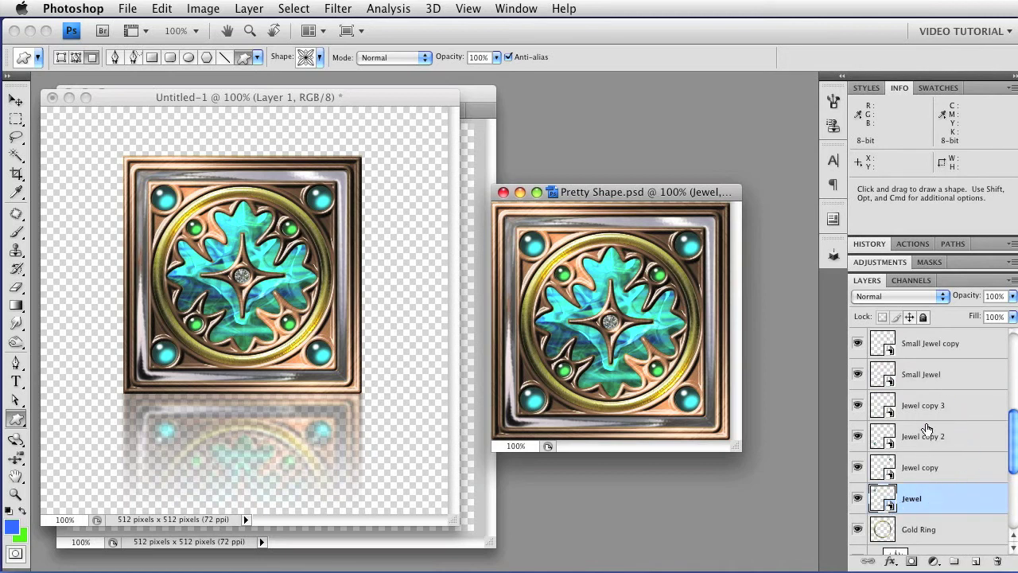
- Open the Jewel layer's contents, fill its Base Color with blue preserving transparency, and save
double_click(878, 498)
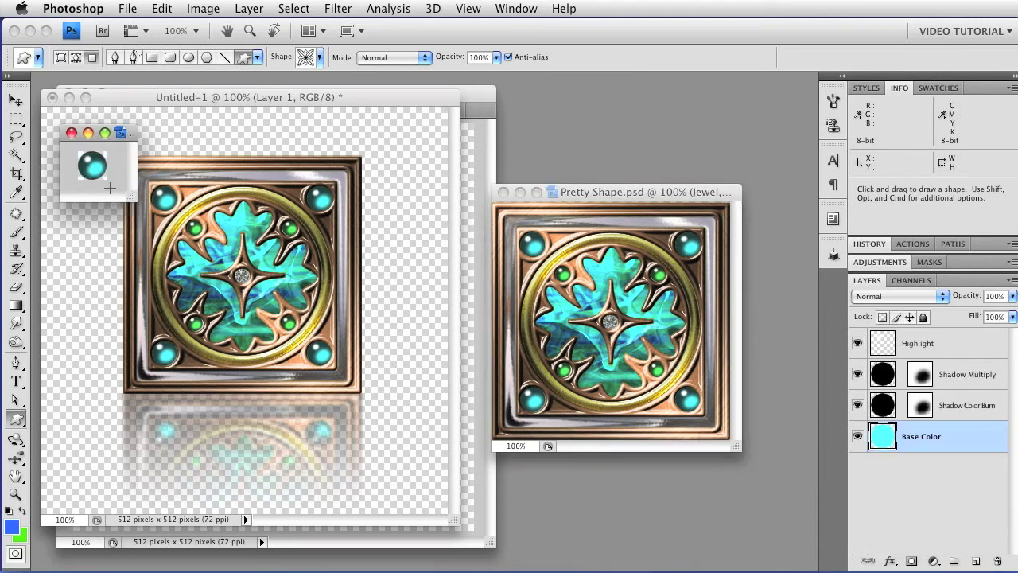
key(shift)
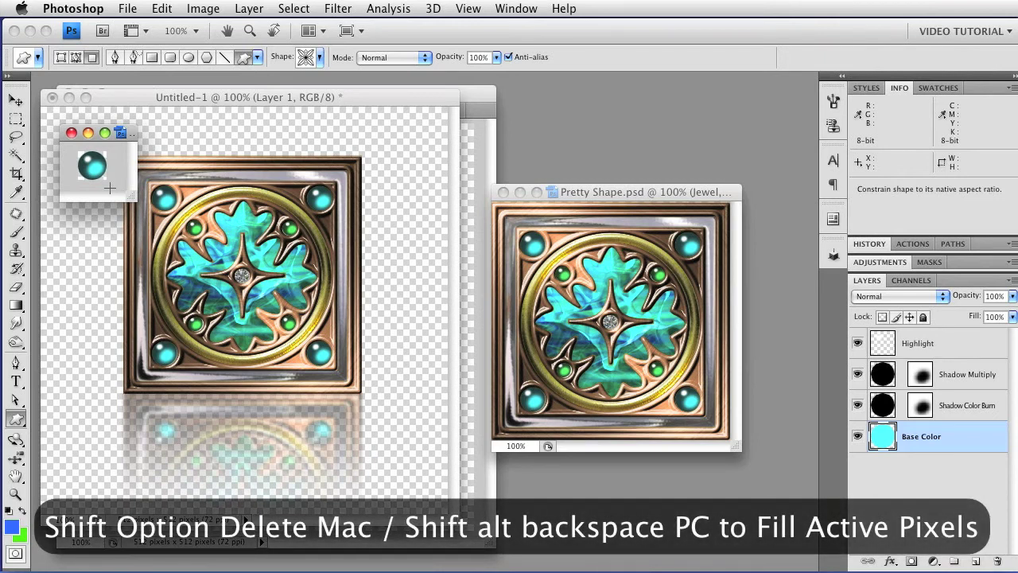
key(alt)
key(shift+alt+BackSpace)
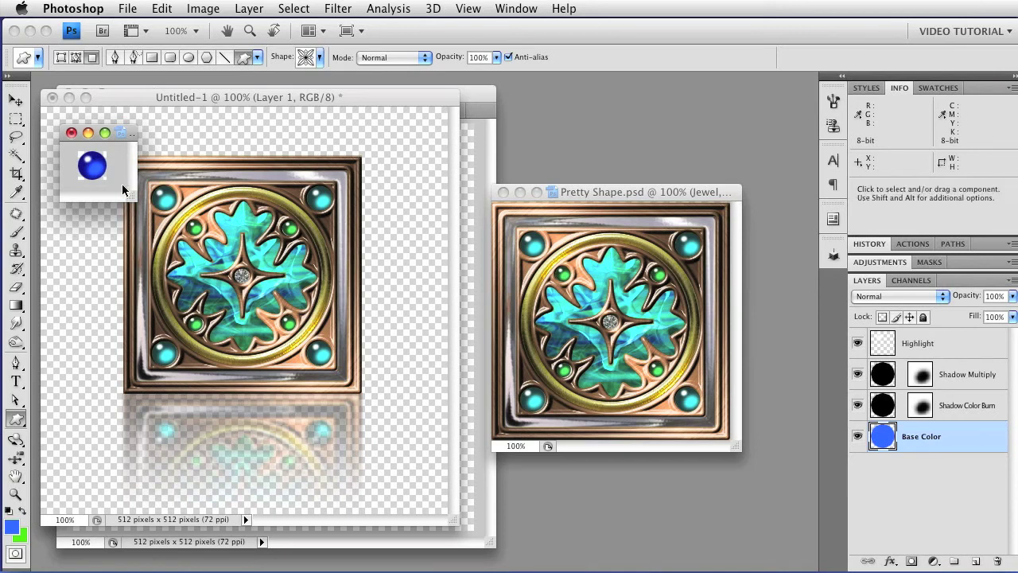
key(super+s)
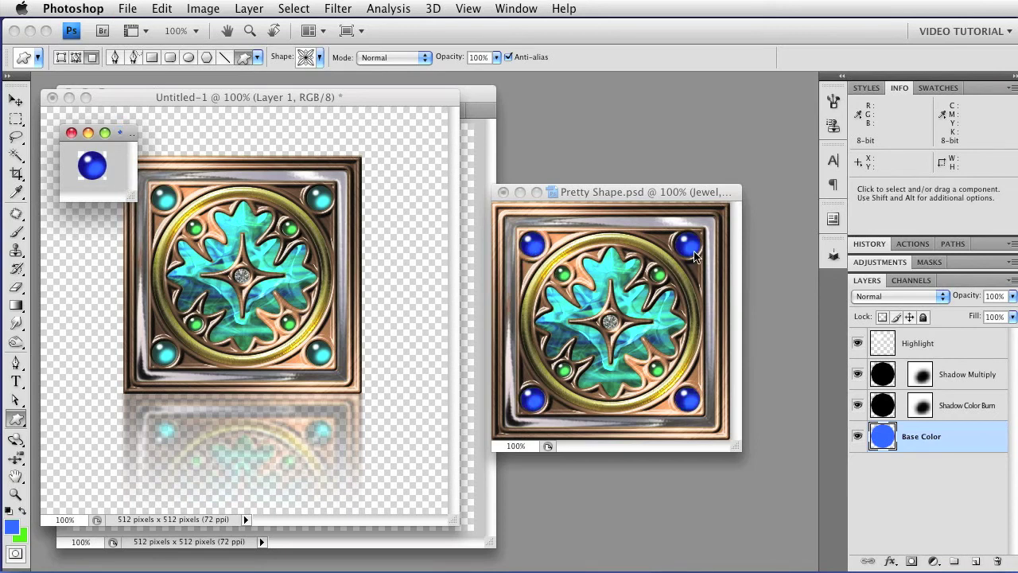
- Close the jewel window, then save and close Pretty Shape.psd so the tile updates
click(72, 132)
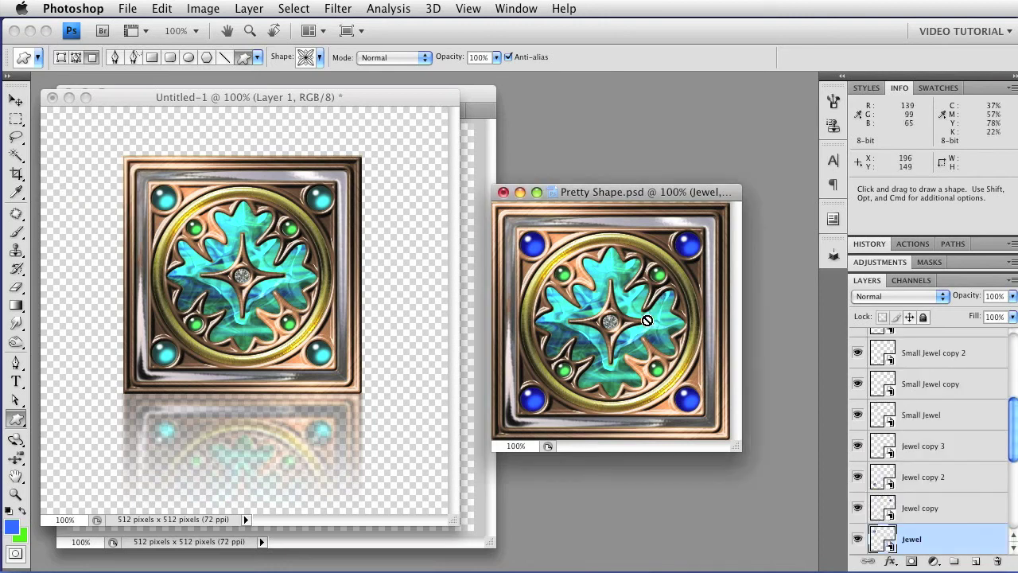
key(super+s)
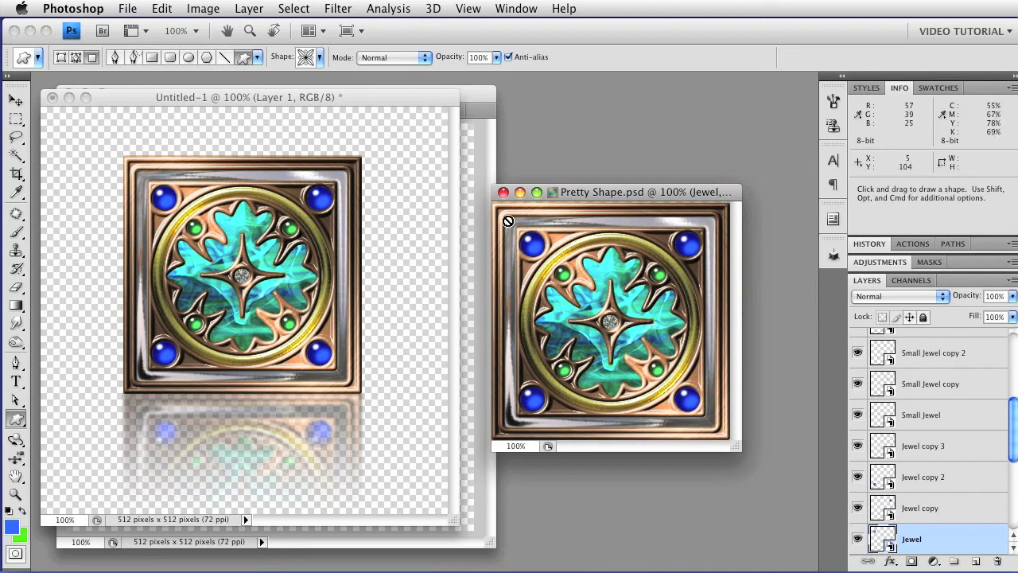
click(504, 192)
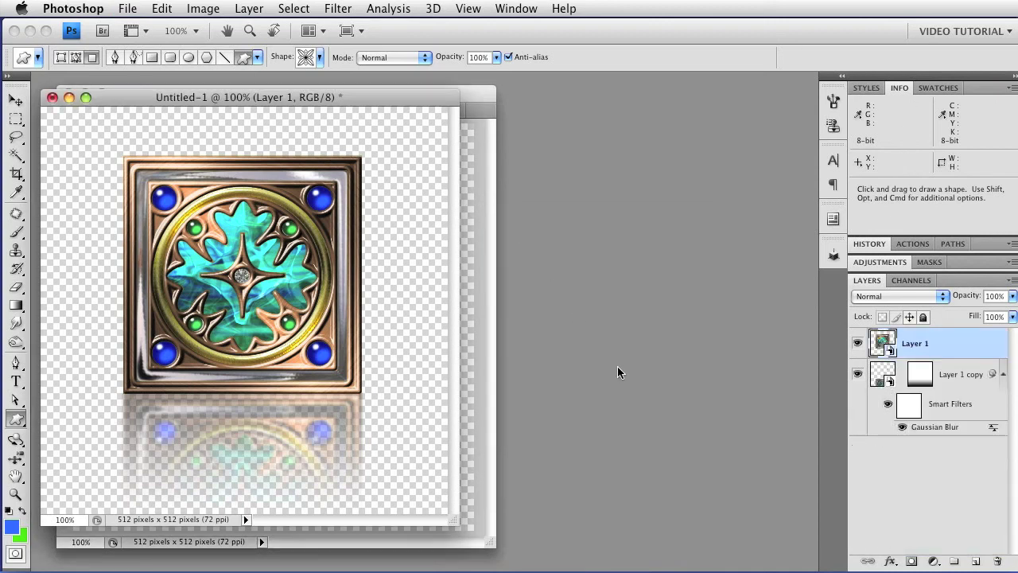